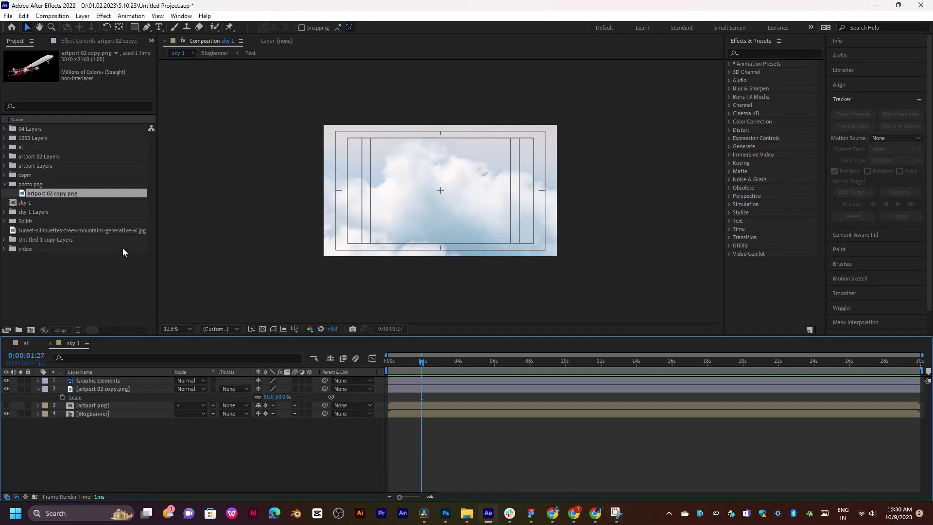
# Draw a straight Pen path from lower-left to upper-right on a new Shape Layer 1, and select it
pyautogui.click(148, 28)
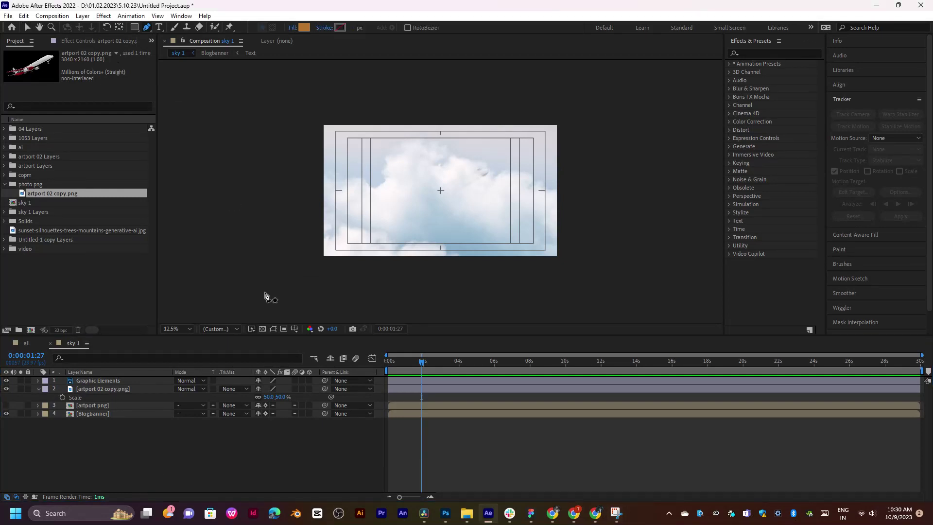
pyautogui.click(294, 299)
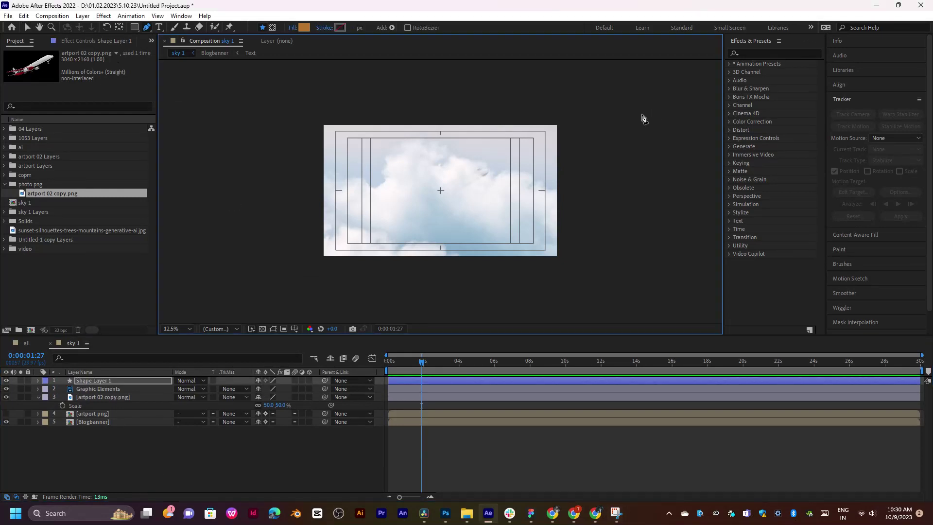
pyautogui.click(622, 120)
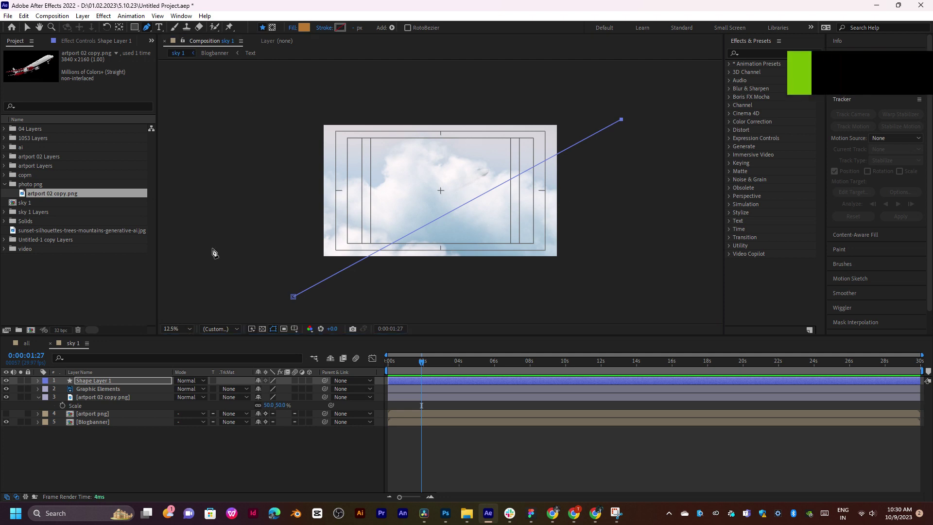
pyautogui.click(97, 373)
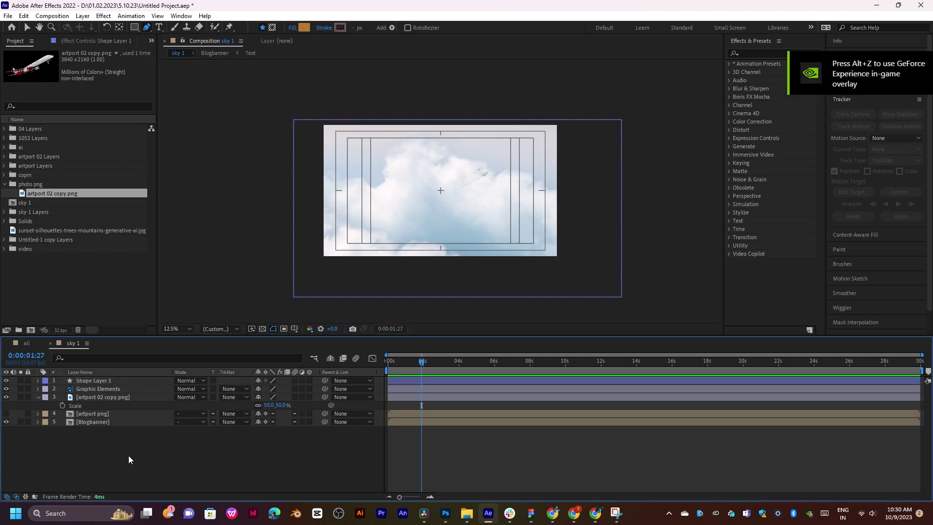
pyautogui.click(106, 380)
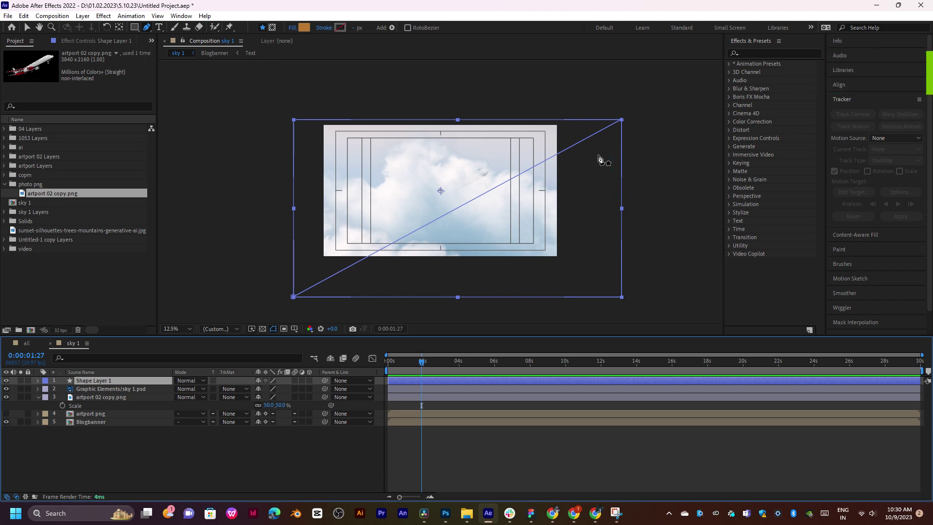
# Add a new null object layer to the sky 1 composition
pyautogui.rightClick(162, 460)
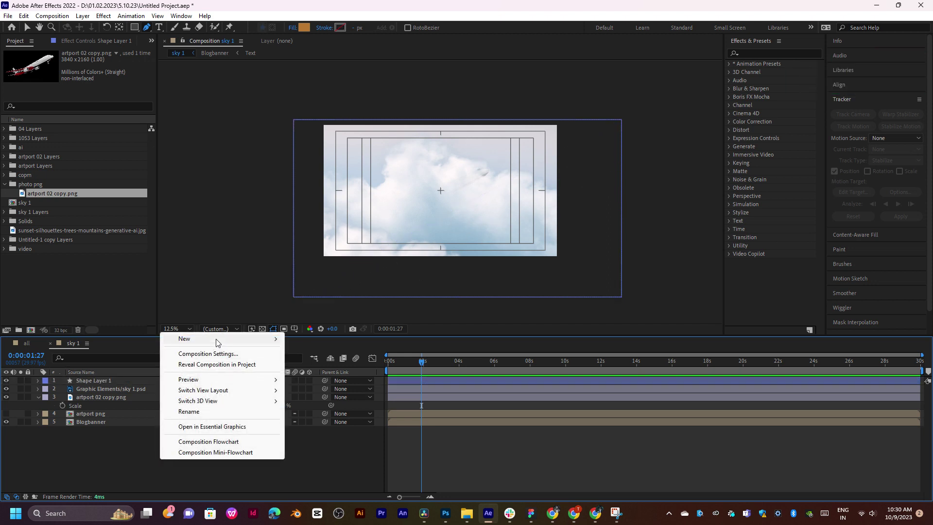
pyautogui.moveTo(219, 339)
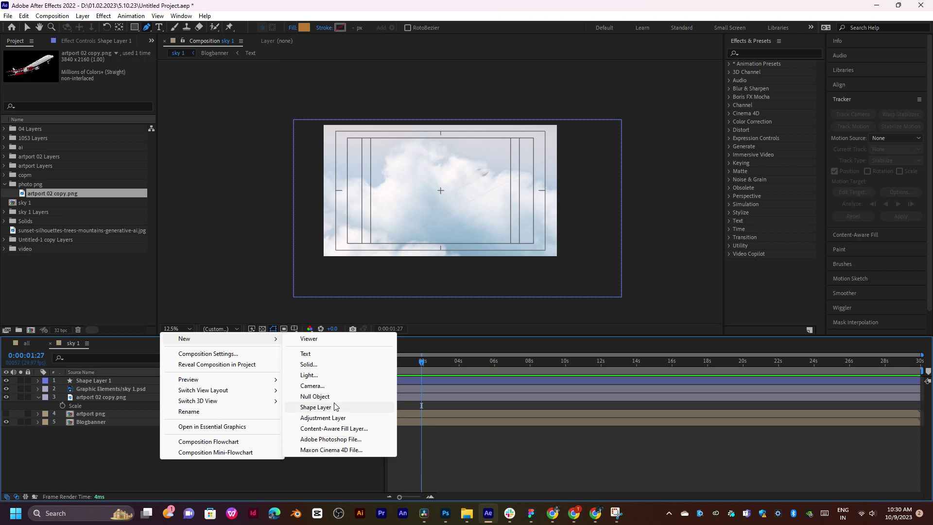
pyautogui.click(314, 397)
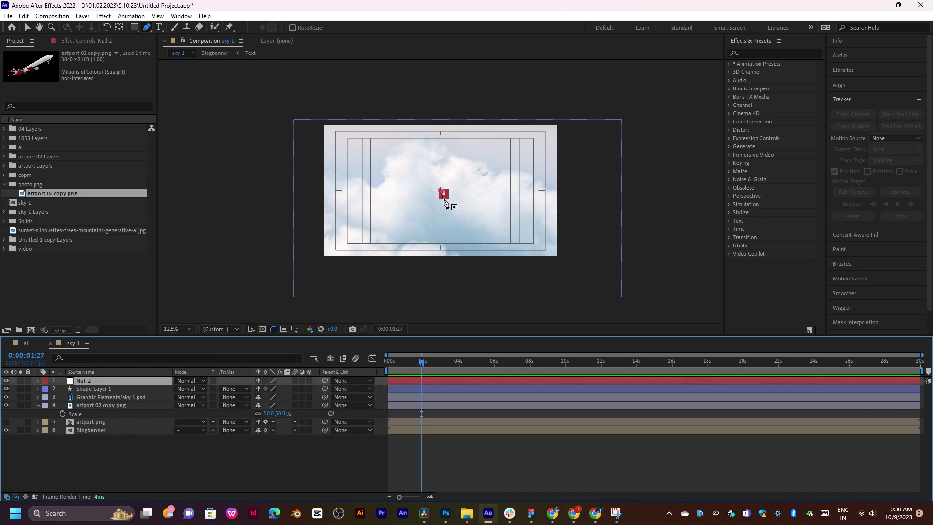
# Enlarge the null into a large square and centre it vertically in the comp
pyautogui.click(120, 28)
pyautogui.press('.')
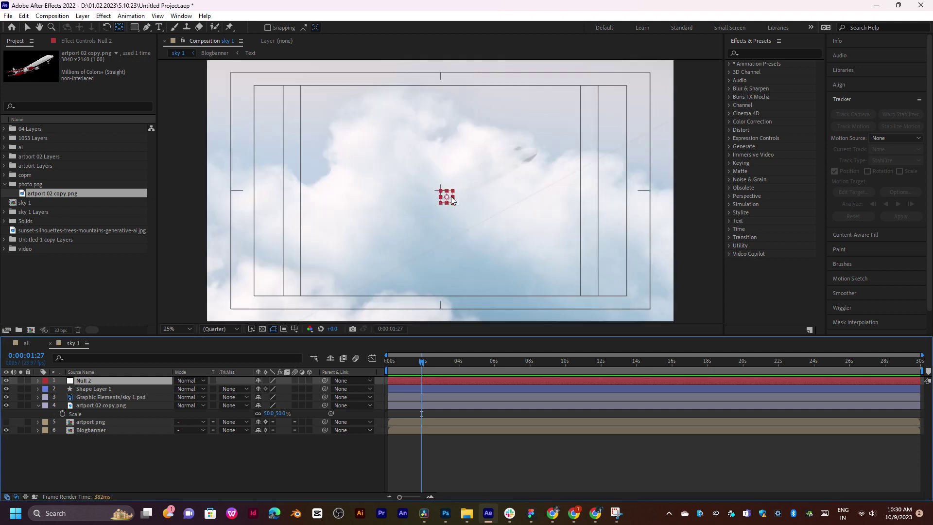
pyautogui.click(451, 197)
pyautogui.press('v')
pyautogui.moveTo(453, 197)
pyautogui.mouseDown()
pyautogui.moveTo(488, 197)
pyautogui.moveTo(444, 229)
pyautogui.mouseUp()
pyautogui.hotkey('ctrl', 'Home')
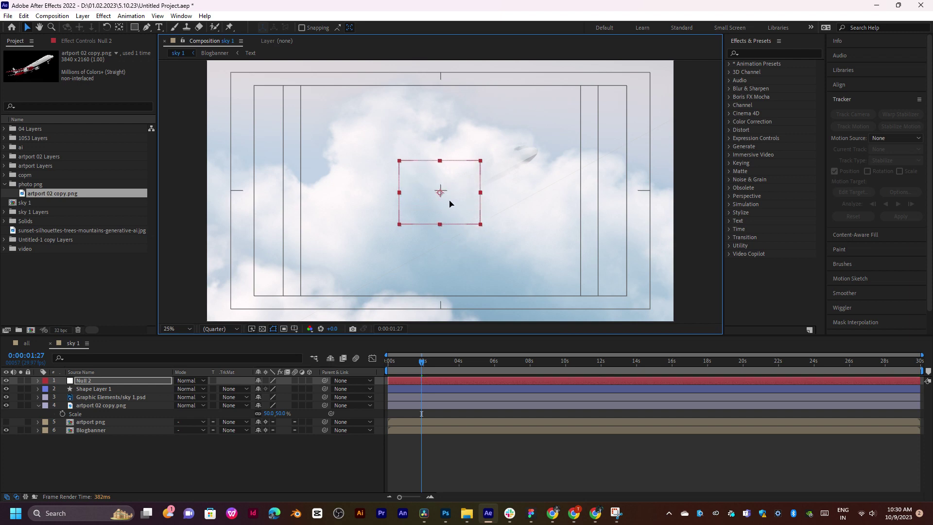
pyautogui.click(851, 85)
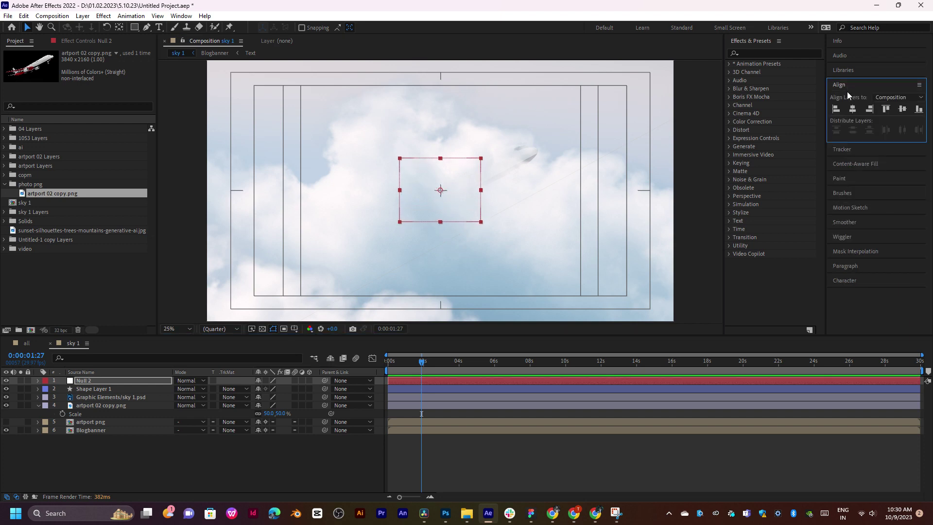
pyautogui.click(906, 110)
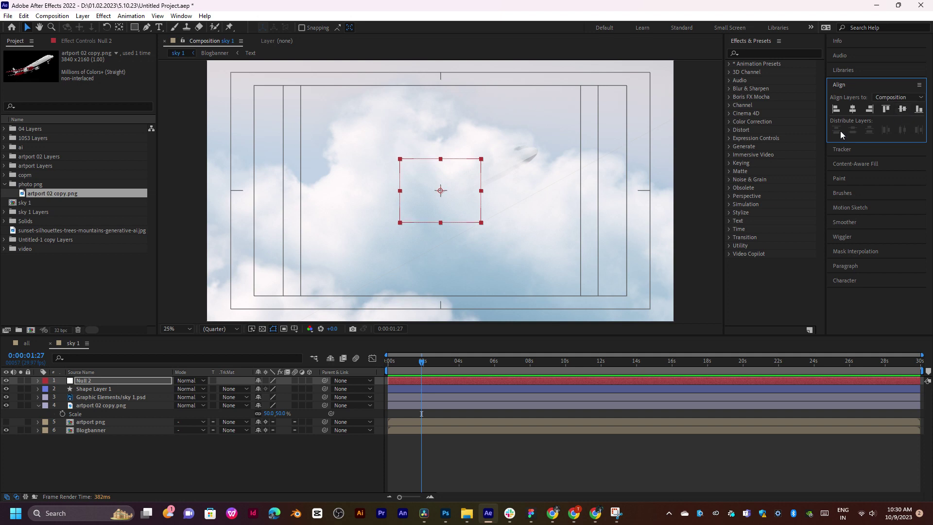
# At 3 seconds, hide Shape Layer 1 and move the null just off the lower-left corner
pyautogui.scroll(-2, 439, 174)
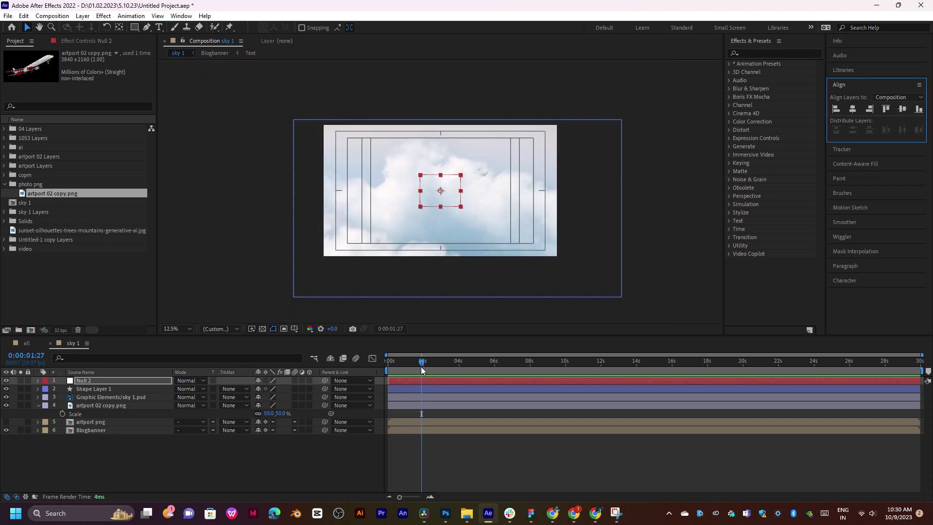
pyautogui.click(403, 373)
pyautogui.moveTo(404, 371); pyautogui.dragTo(441, 371)
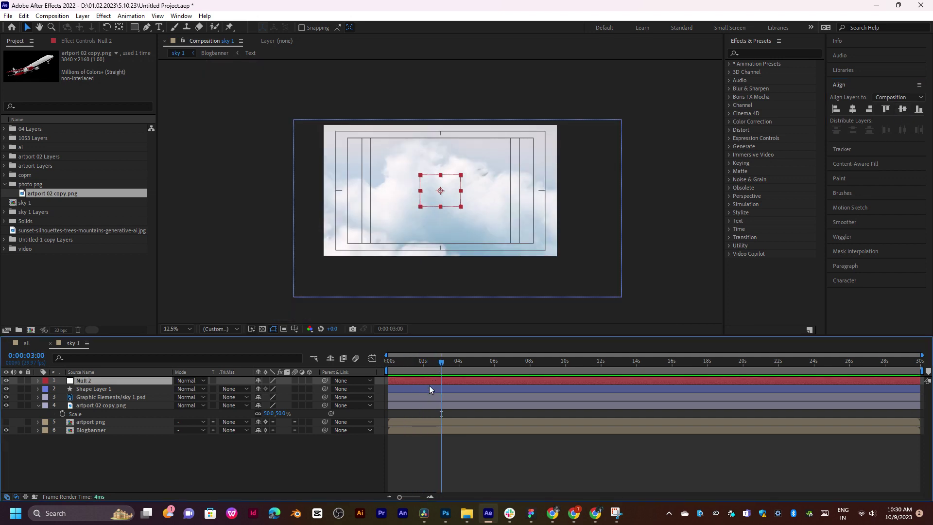
pyautogui.click(7, 389)
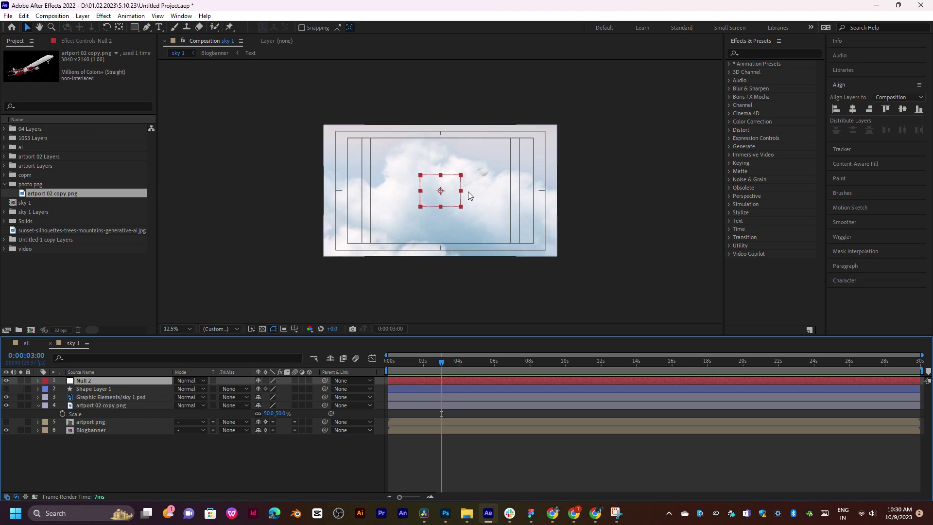
pyautogui.moveTo(454, 192)
pyautogui.mouseDown()
pyautogui.moveTo(351, 246)
pyautogui.moveTo(342, 280)
pyautogui.moveTo(329, 283)
pyautogui.mouseUp()
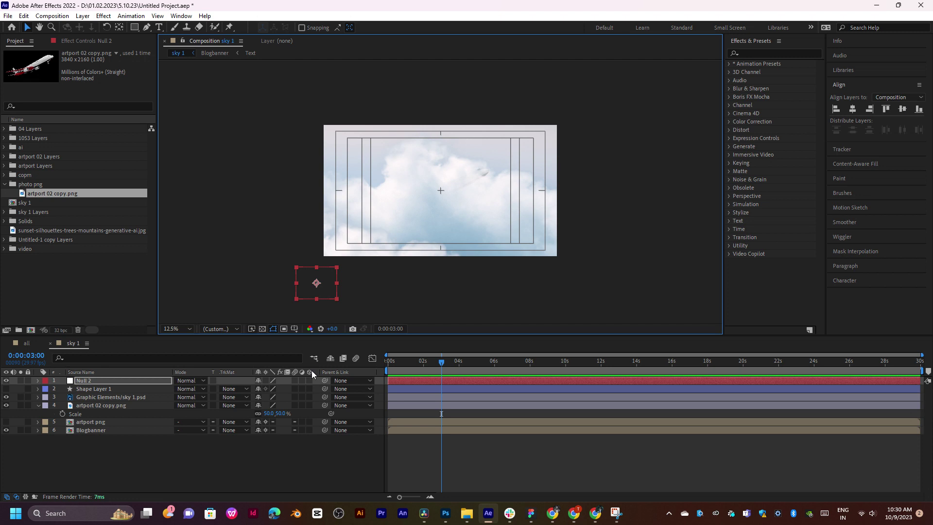
# Keyframe Null 2's Position at 3s, then move it to the upper right at 9s
pyautogui.click(439, 380)
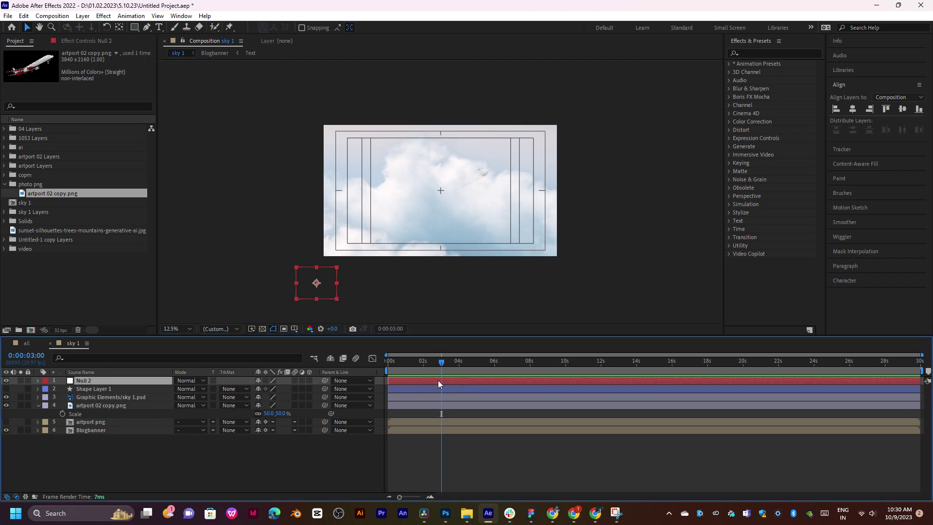
pyautogui.press('p')
pyautogui.hotkey('shift', 's')
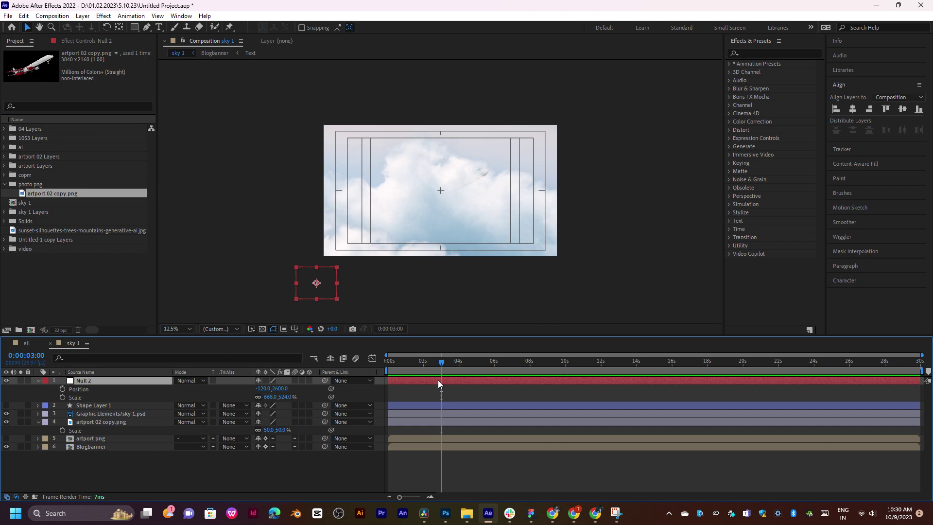
pyautogui.click(63, 389)
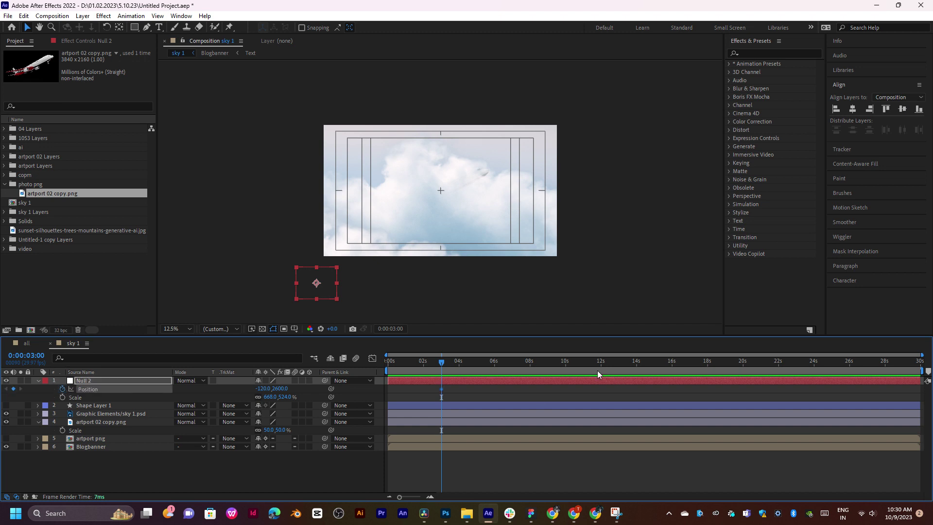
pyautogui.click(548, 362)
pyautogui.moveTo(326, 284)
pyautogui.mouseDown()
pyautogui.moveTo(578, 117)
pyautogui.moveTo(603, 110)
pyautogui.moveTo(623, 147)
pyautogui.mouseUp()
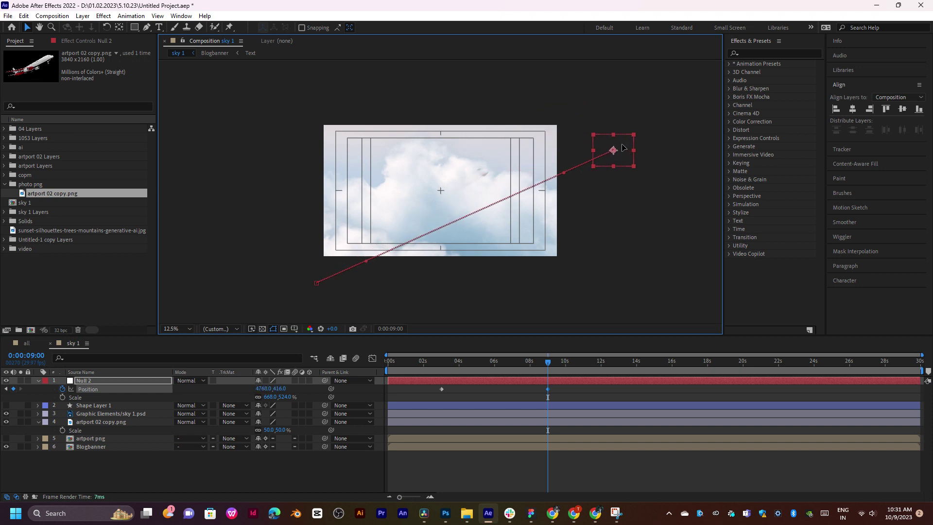
# Adjust the start point and bend the motion path upward with a middle keyframe
pyautogui.moveTo(317, 283); pyautogui.dragTo(303, 246)
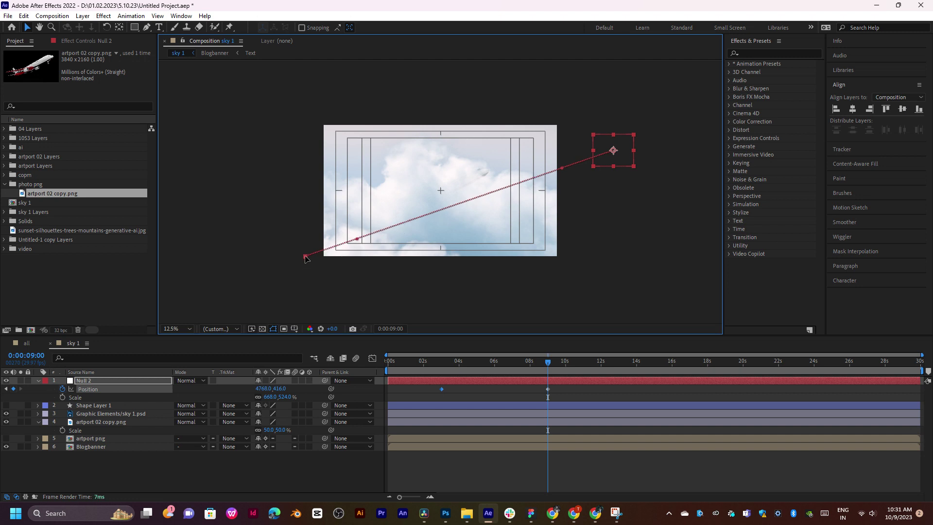
pyautogui.moveTo(498, 360)
pyautogui.mouseDown()
pyautogui.moveTo(510, 369)
pyautogui.moveTo(487, 371)
pyautogui.mouseUp()
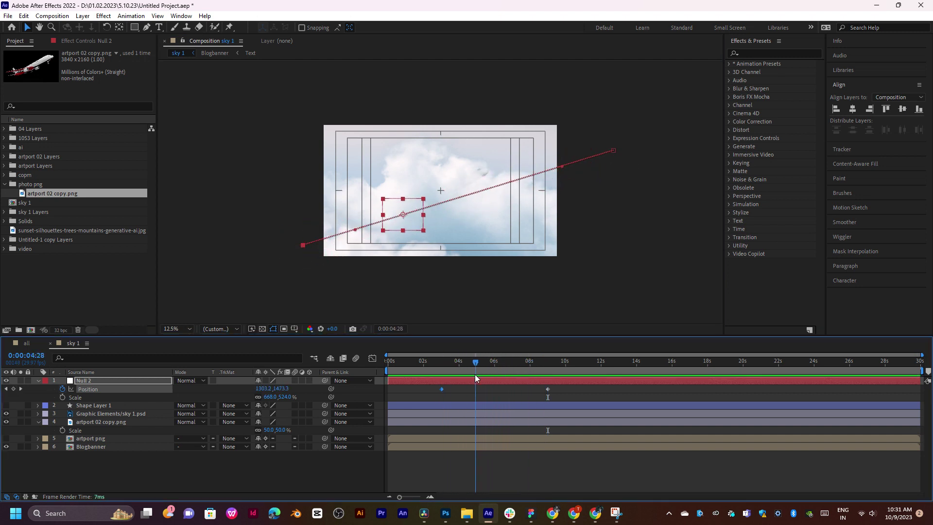
pyautogui.press('.')
pyautogui.moveTo(432, 236); pyautogui.dragTo(437, 198)
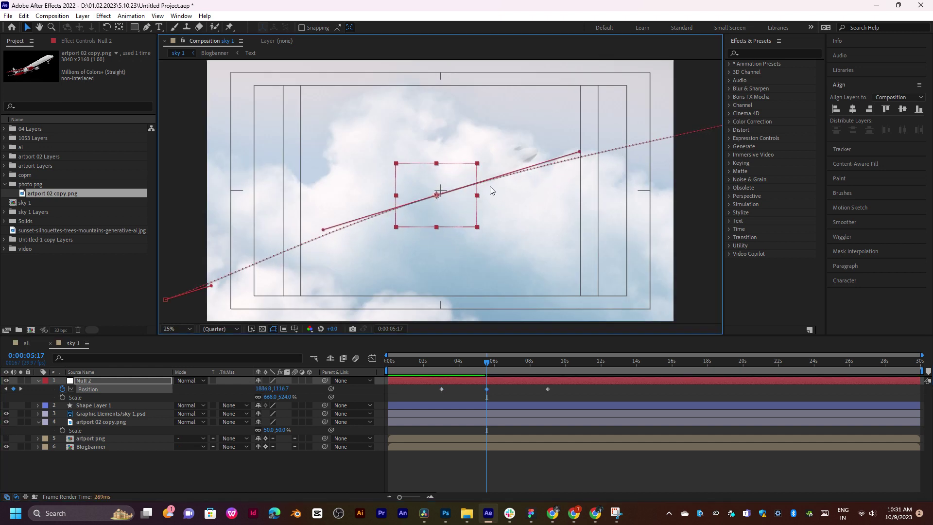
pyautogui.moveTo(580, 152)
pyautogui.mouseDown()
pyautogui.moveTo(596, 162)
pyautogui.moveTo(592, 147)
pyautogui.mouseUp()
pyautogui.press(',')
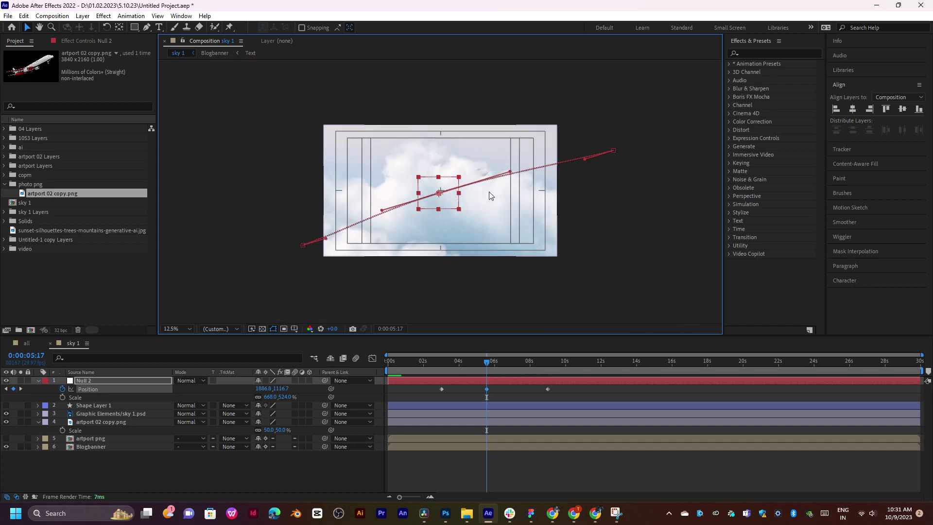
pyautogui.moveTo(438, 193); pyautogui.dragTo(442, 190)
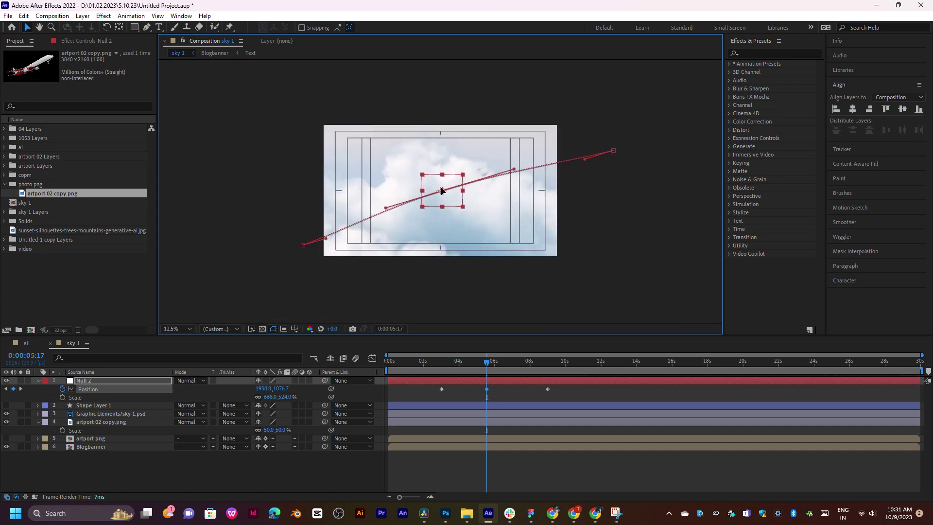
pyautogui.moveTo(475, 362)
pyautogui.mouseDown()
pyautogui.moveTo(508, 366)
pyautogui.moveTo(486, 367)
pyautogui.moveTo(494, 389)
pyautogui.mouseUp()
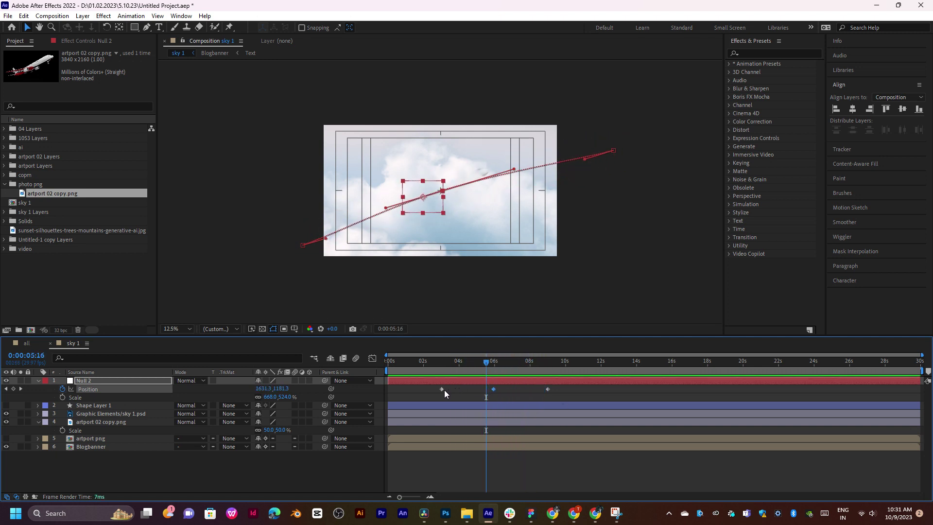
# Shift the Position keyframes earlier to start at 0s and apply Easy Ease, then preview
pyautogui.moveTo(560, 388); pyautogui.dragTo(390, 392)
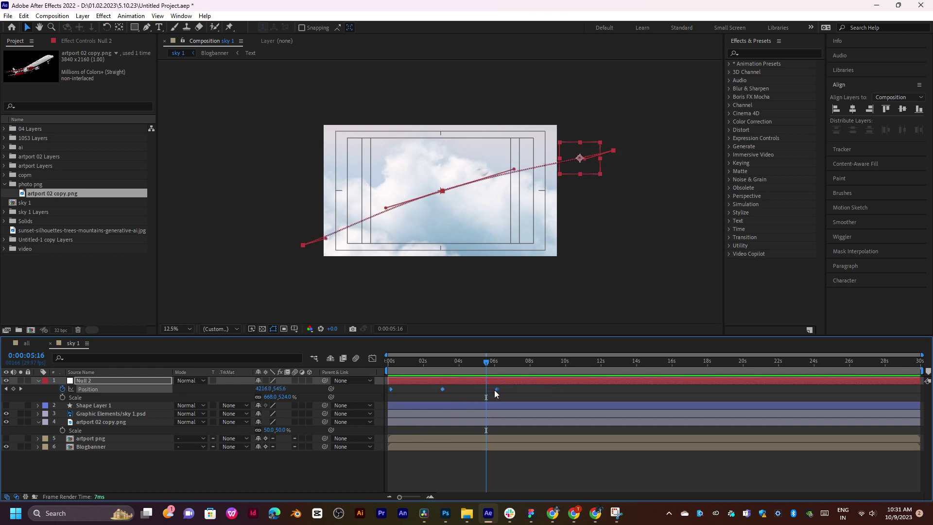
pyautogui.rightClick(496, 390)
pyautogui.moveTo(539, 383)
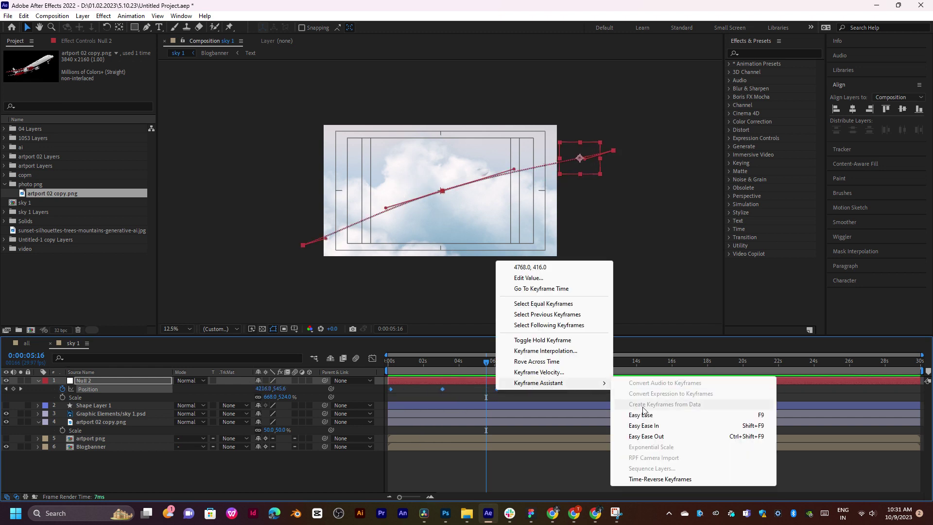
pyautogui.click(640, 414)
pyautogui.click(405, 368)
pyautogui.press('space')
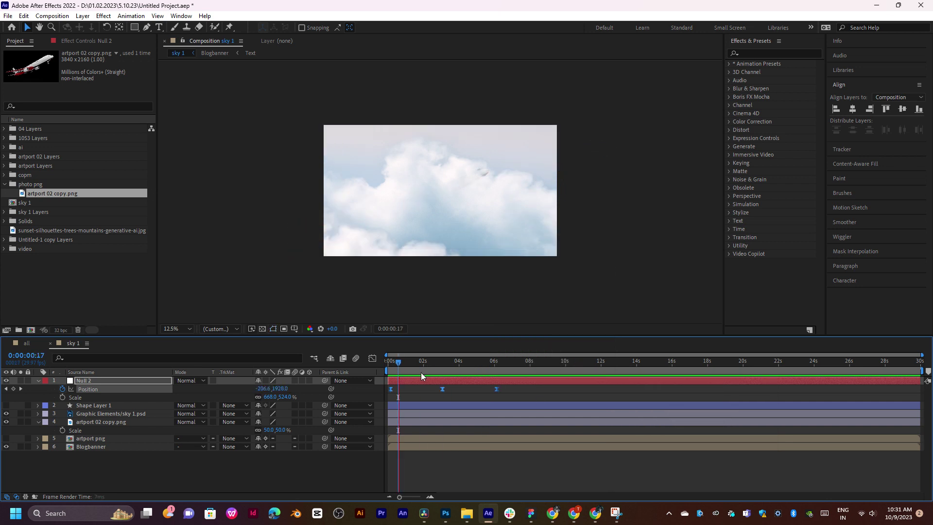
pyautogui.moveTo(428, 368)
pyautogui.mouseDown()
pyautogui.moveTo(475, 371)
pyautogui.moveTo(396, 378)
pyautogui.moveTo(442, 376)
pyautogui.mouseUp()
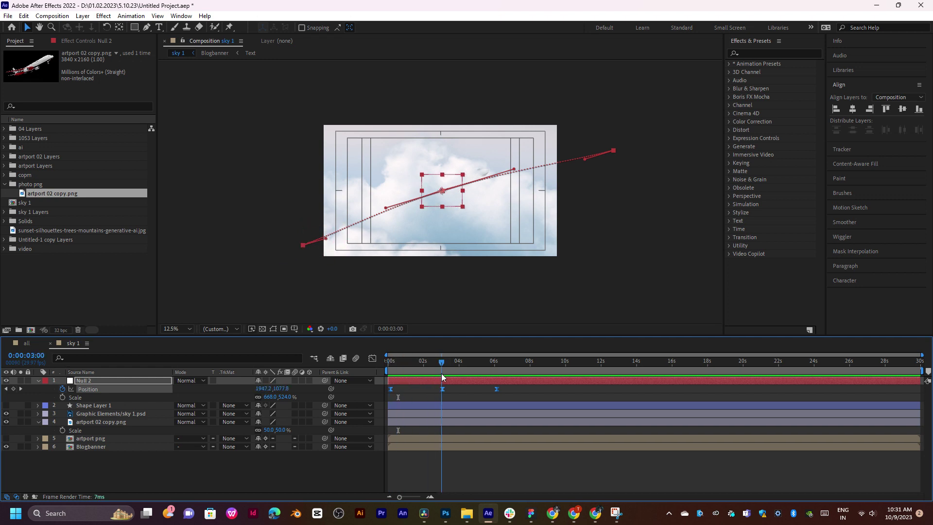
# Parent artport 02 copy.png to Null 2 and scrub to check the plane follows it
pyautogui.click(438, 412)
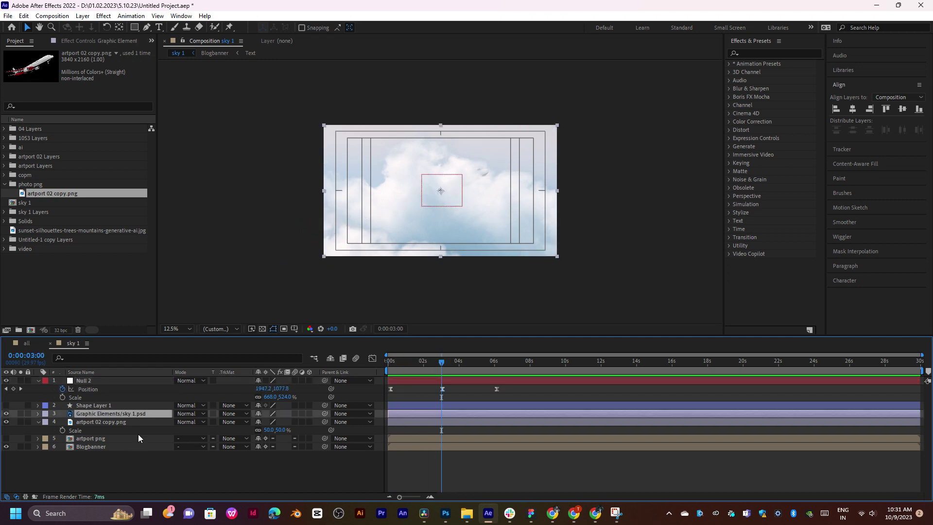
pyautogui.click(124, 422)
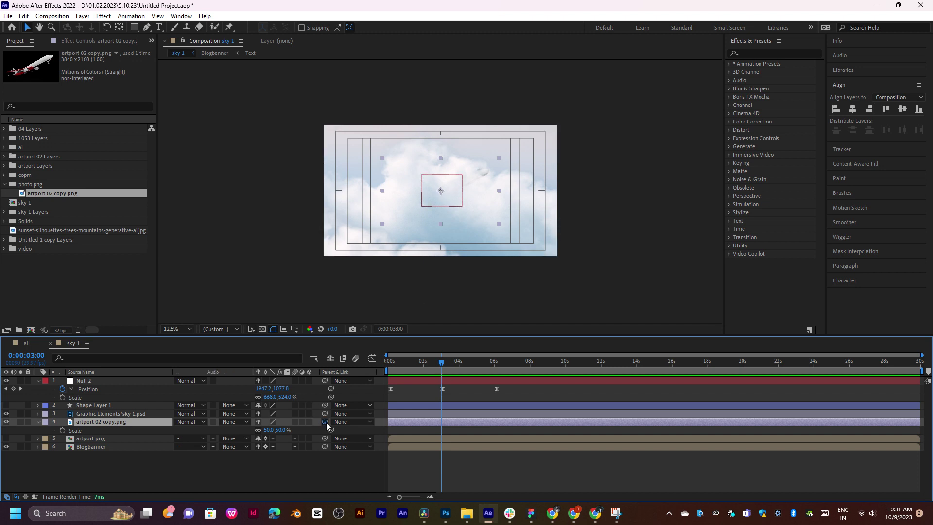
pyautogui.moveTo(324, 422); pyautogui.dragTo(87, 384)
pyautogui.moveTo(430, 372)
pyautogui.mouseDown()
pyautogui.moveTo(413, 369)
pyautogui.moveTo(482, 370)
pyautogui.moveTo(433, 372)
pyautogui.mouseUp()
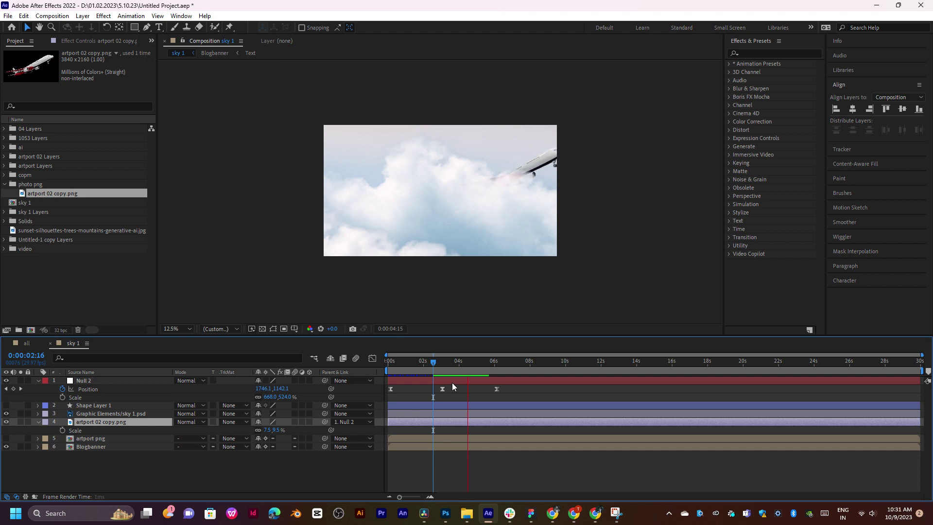
pyautogui.moveTo(439, 372); pyautogui.dragTo(395, 370)
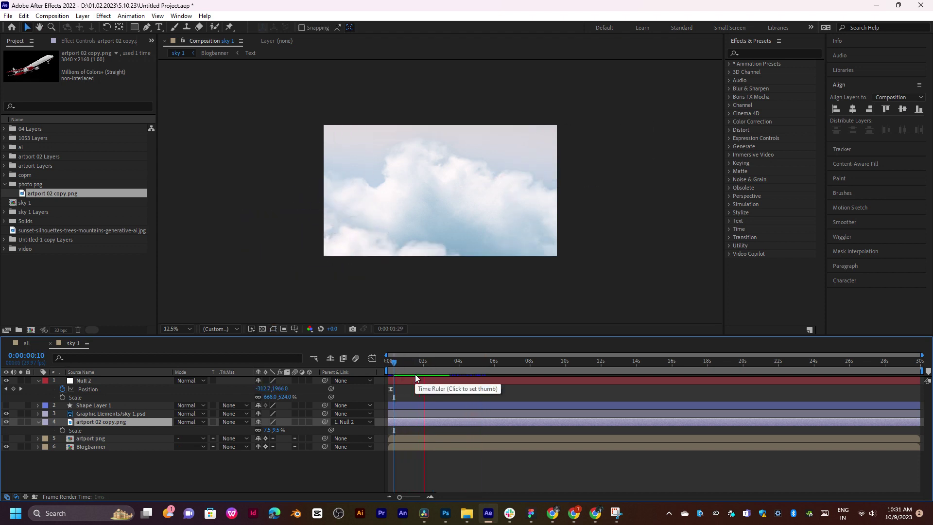
pyautogui.moveTo(415, 374); pyautogui.dragTo(443, 367)
# Delete Null 2's middle Position keyframe so the plane flies a straight diagonal
pyautogui.press('.')
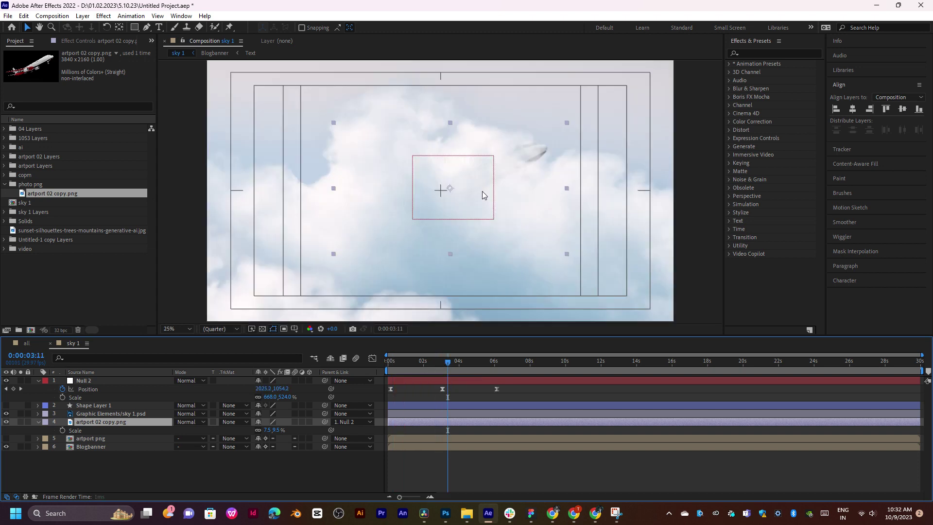
pyautogui.press('space')
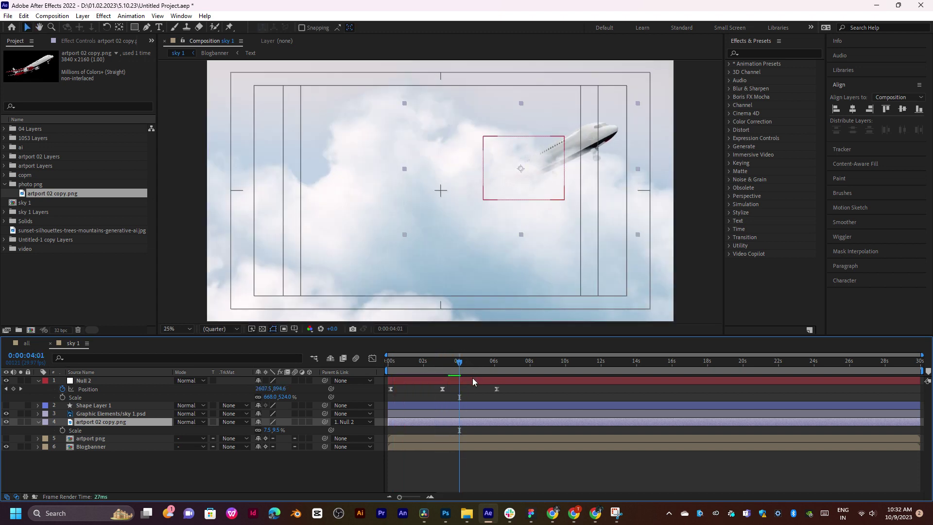
pyautogui.moveTo(464, 366); pyautogui.dragTo(450, 392)
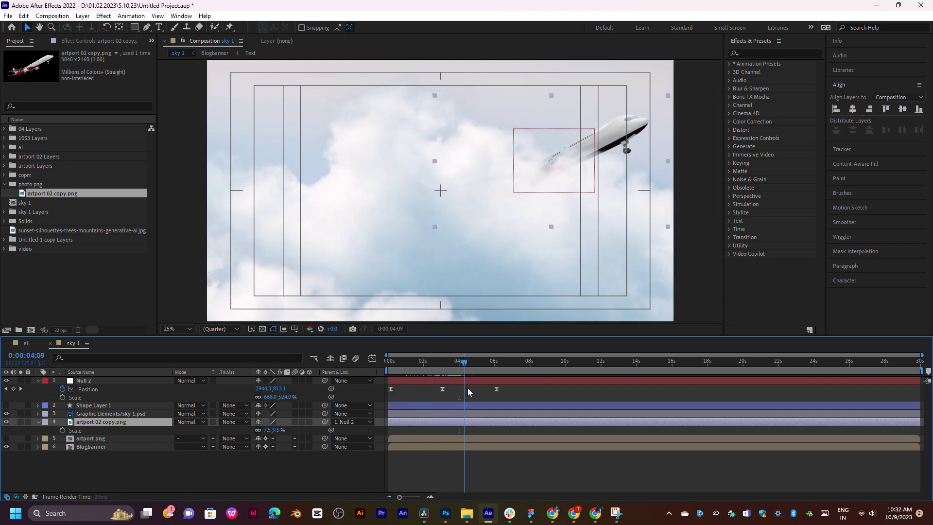
pyautogui.moveTo(450, 392); pyautogui.dragTo(417, 369)
pyautogui.click(443, 390)
pyautogui.press('Delete')
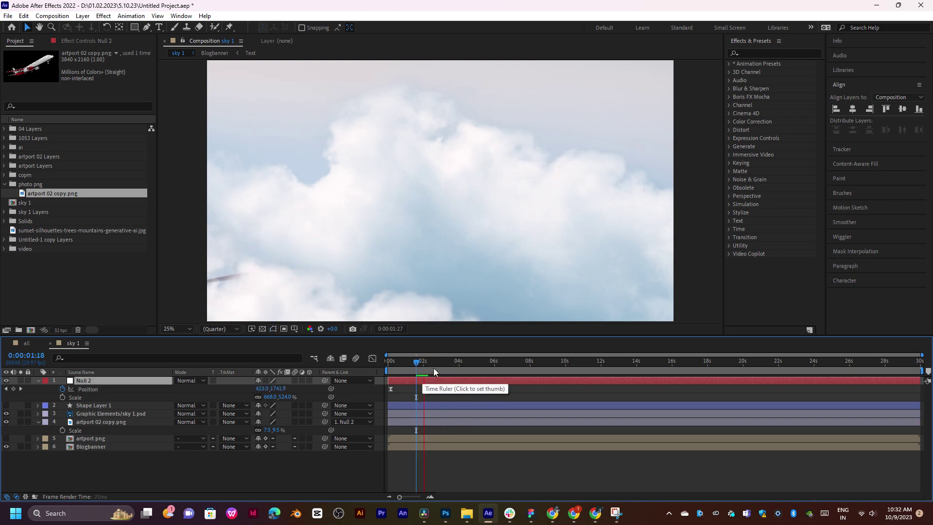
pyautogui.click(432, 363)
pyautogui.moveTo(431, 362); pyautogui.dragTo(450, 362)
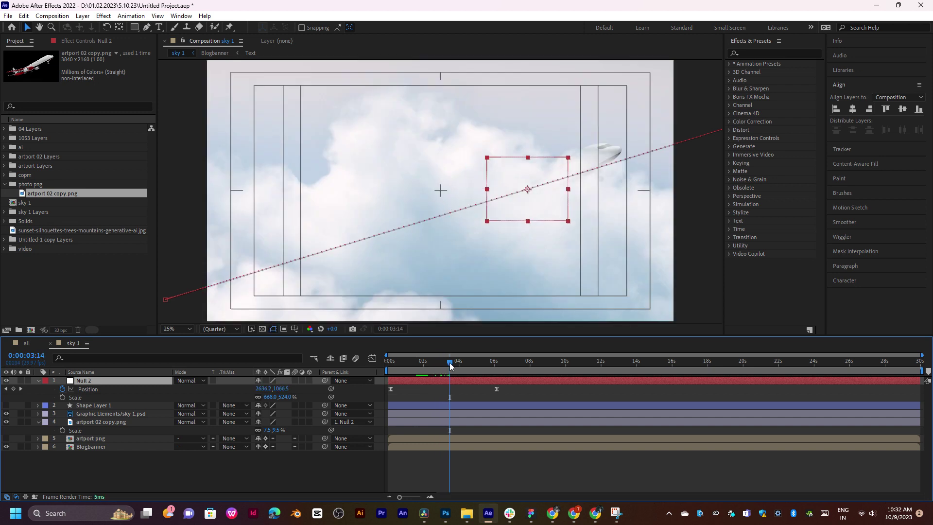
pyautogui.click(92, 413)
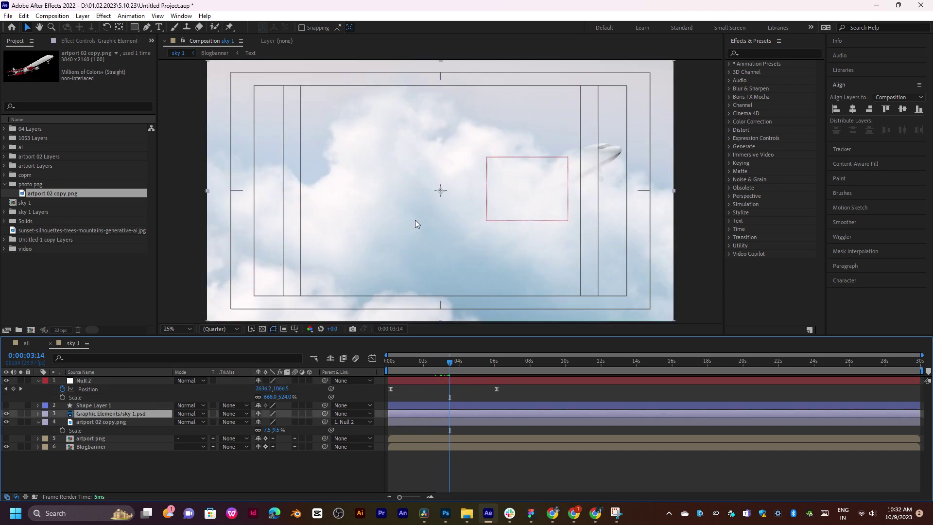
pyautogui.press(',')
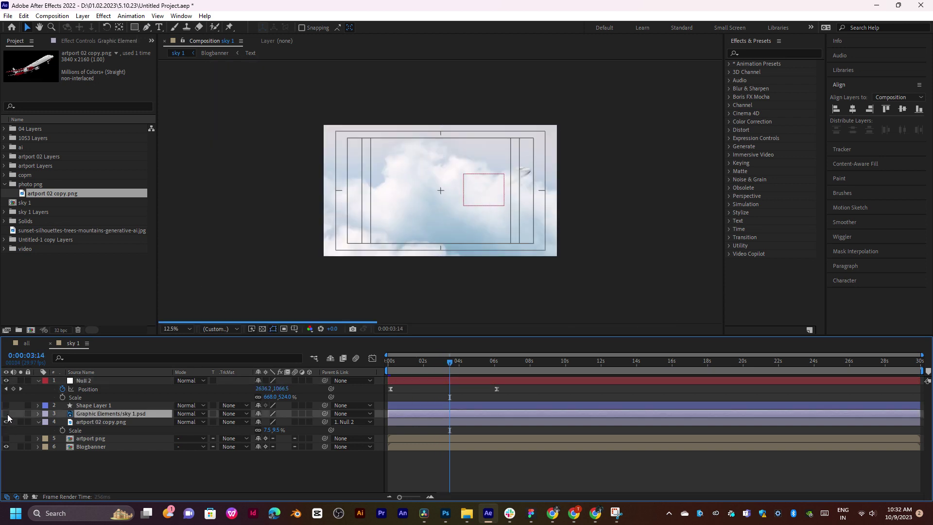
pyautogui.click(7, 421)
pyautogui.click(6, 420)
pyautogui.click(6, 420)
pyautogui.press('.')
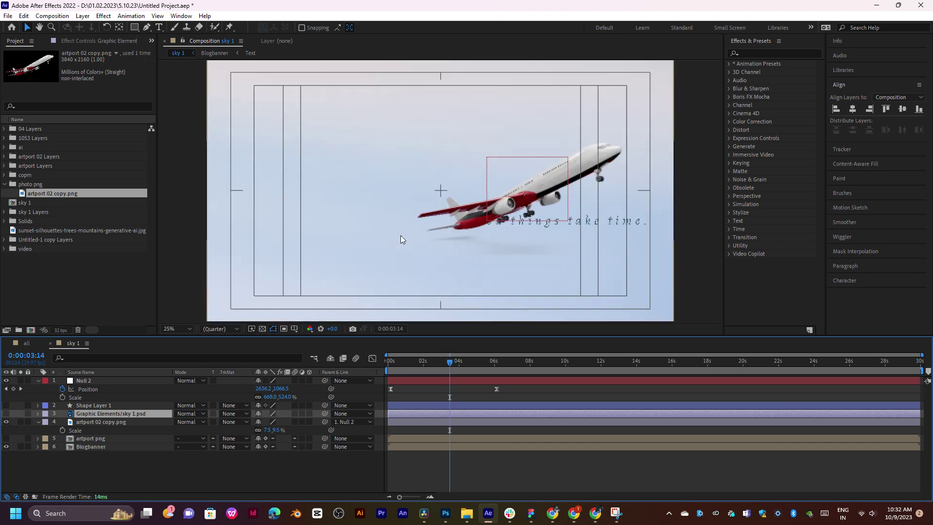
pyautogui.click(83, 442)
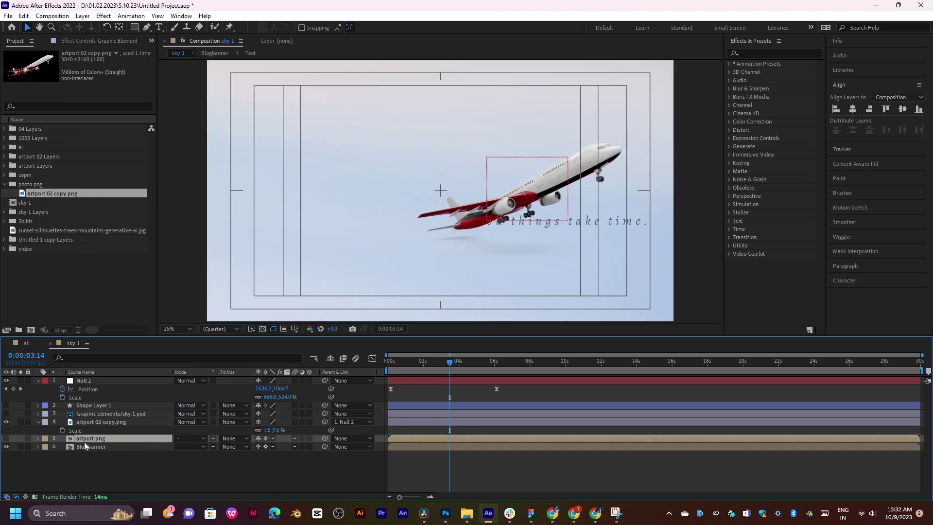
pyautogui.click(87, 446)
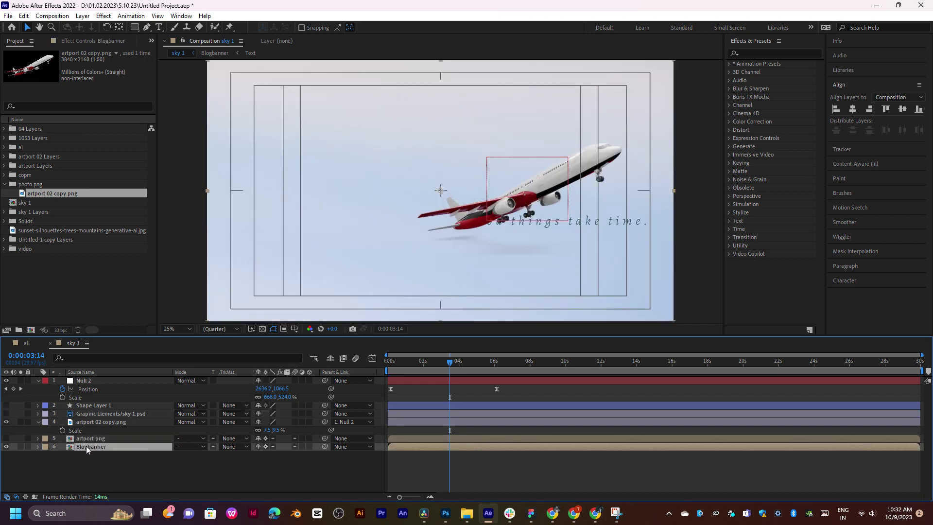
pyautogui.click(6, 446)
pyautogui.click(6, 446)
pyautogui.doubleClick(86, 447)
pyautogui.click(89, 388)
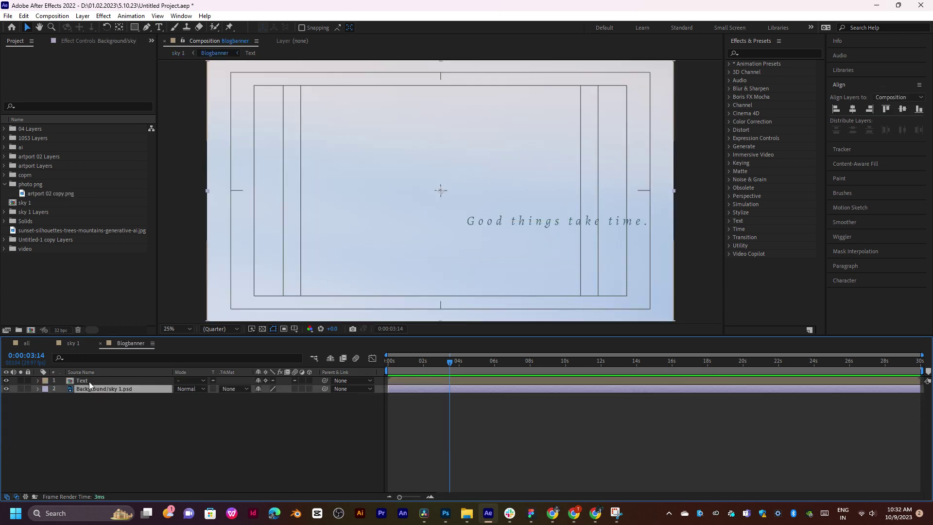
pyautogui.click(89, 381)
pyautogui.click(80, 342)
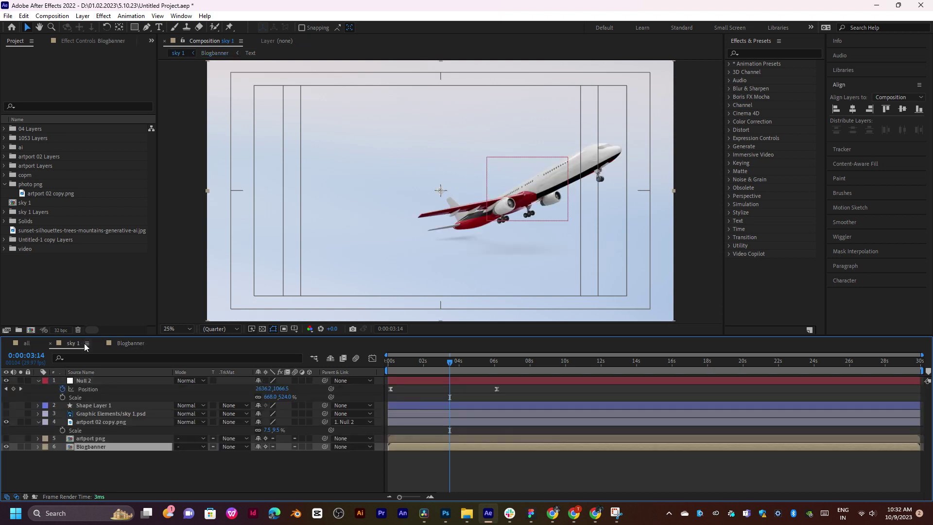
pyautogui.click(87, 439)
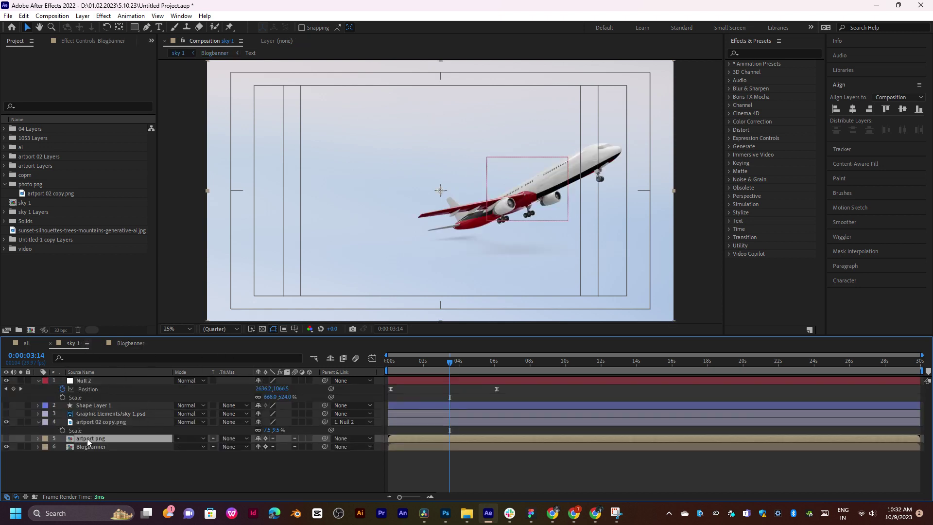
pyautogui.click(85, 414)
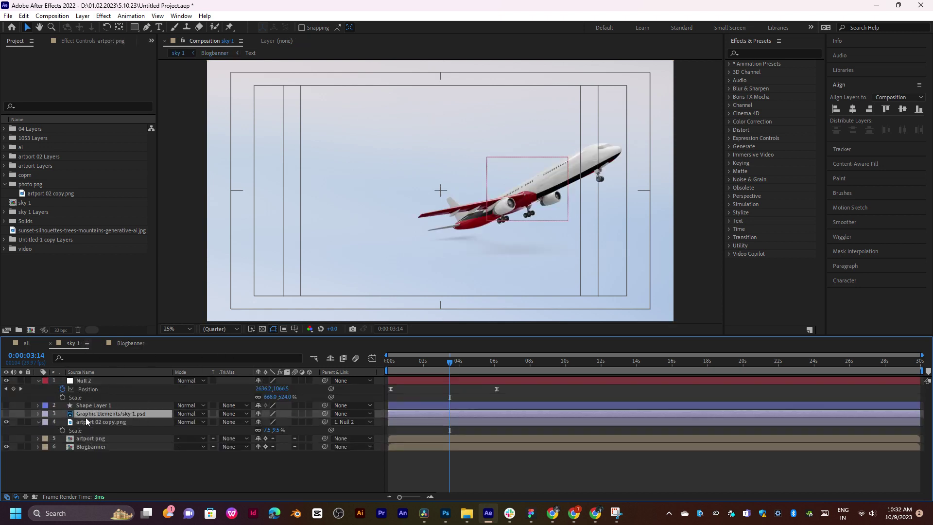
pyautogui.click(7, 413)
# Keyframe the sky 1.psd cloud layer's Scale at 100% near 5:25 and 187% near the start
pyautogui.press(',')
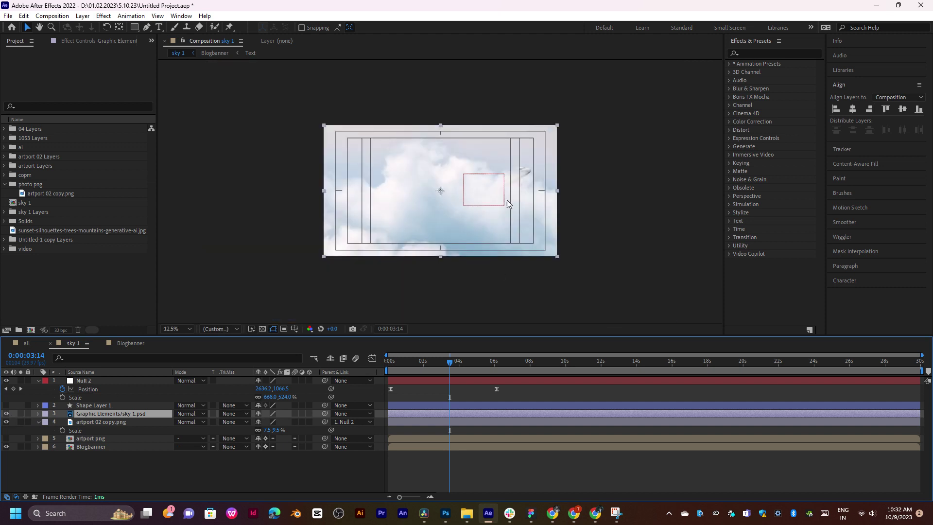
pyautogui.click(406, 364)
pyautogui.moveTo(406, 370); pyautogui.dragTo(437, 368)
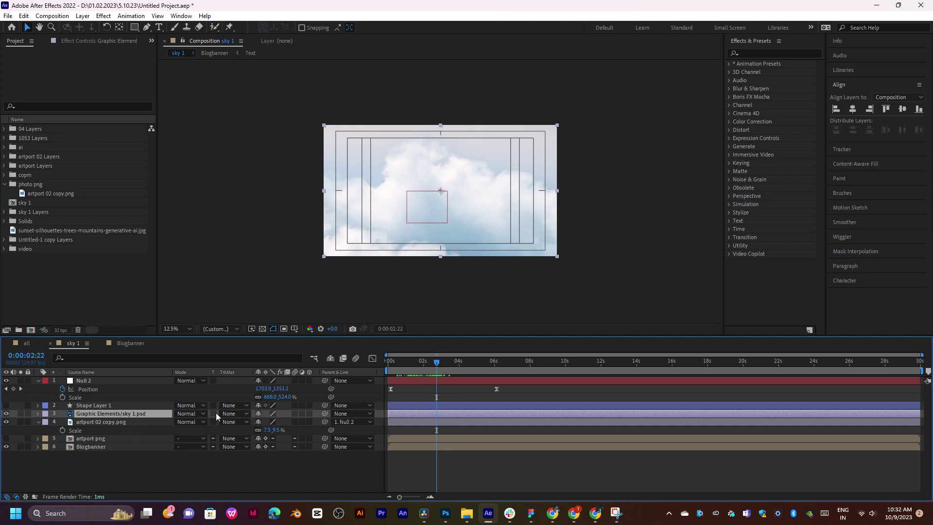
pyautogui.press('s')
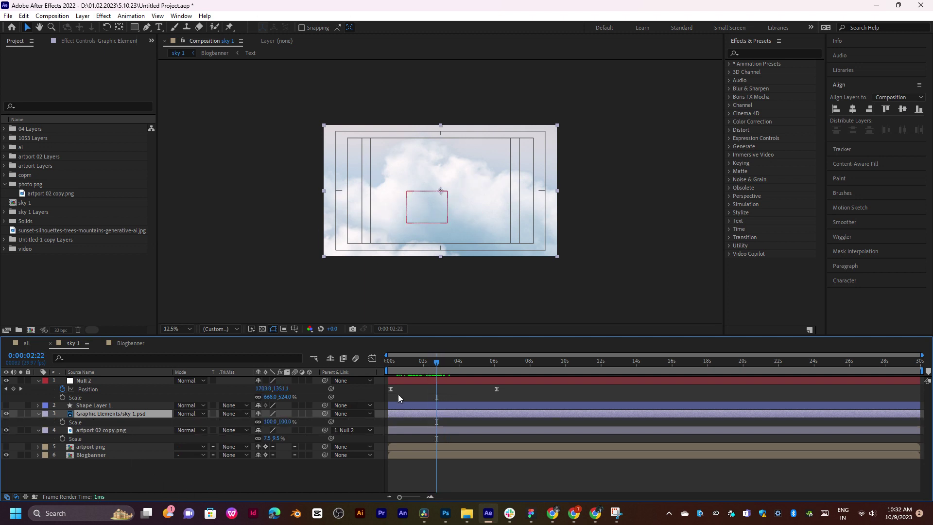
pyautogui.moveTo(428, 360); pyautogui.dragTo(491, 362)
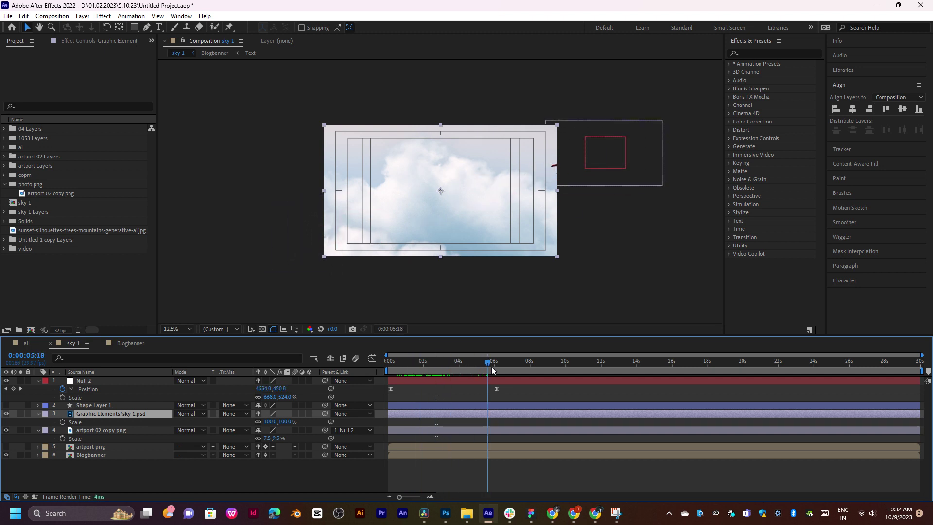
pyautogui.click(62, 422)
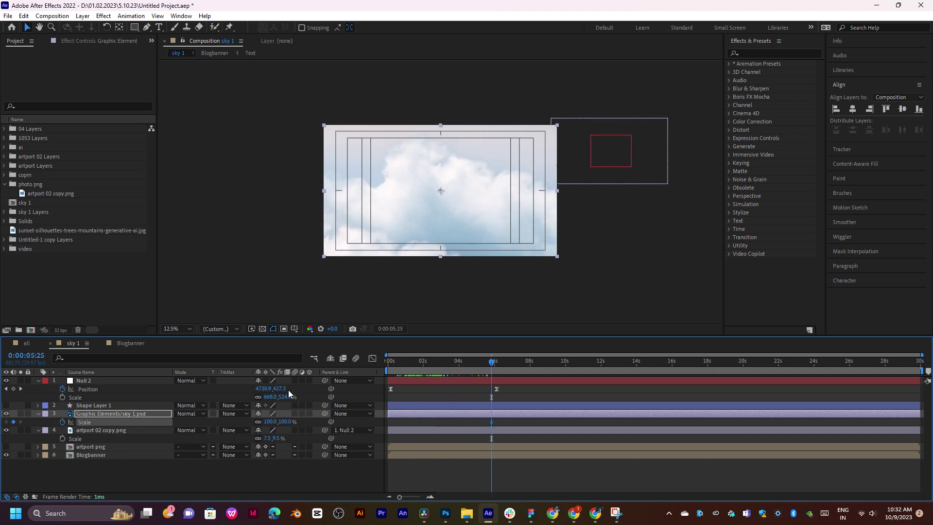
pyautogui.moveTo(454, 368); pyautogui.dragTo(394, 369)
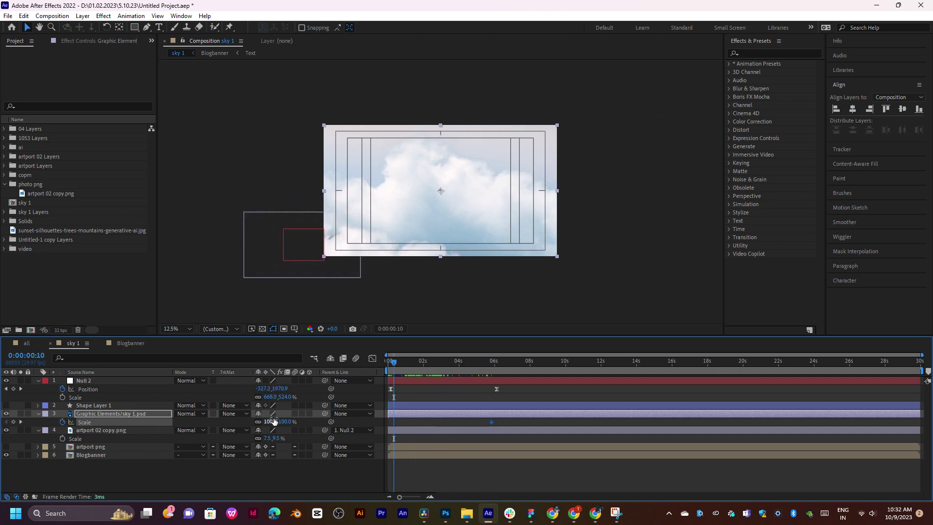
pyautogui.moveTo(273, 421); pyautogui.dragTo(431, 380)
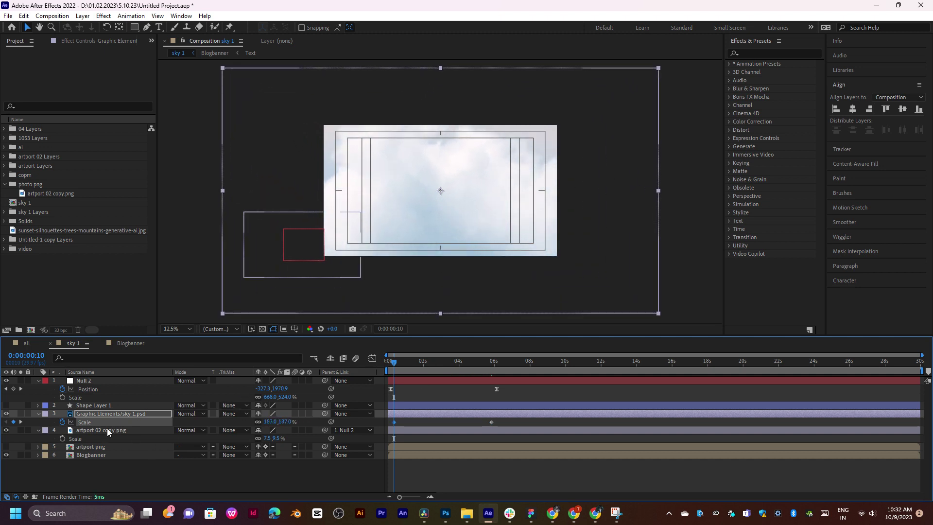
# Keyframe the clouds' Position from lower-left at 0:10 to the frame centre around 5:26
pyautogui.hotkey('shift', 'p')
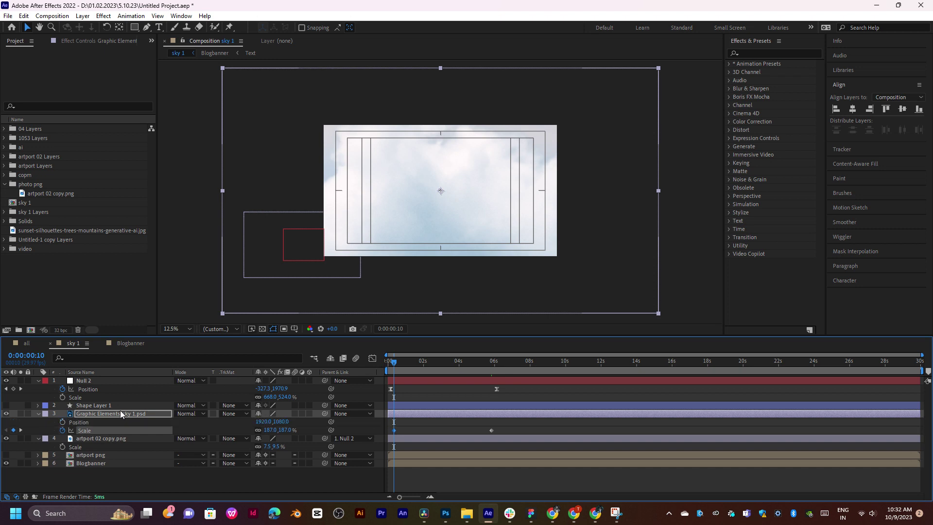
pyautogui.click(62, 422)
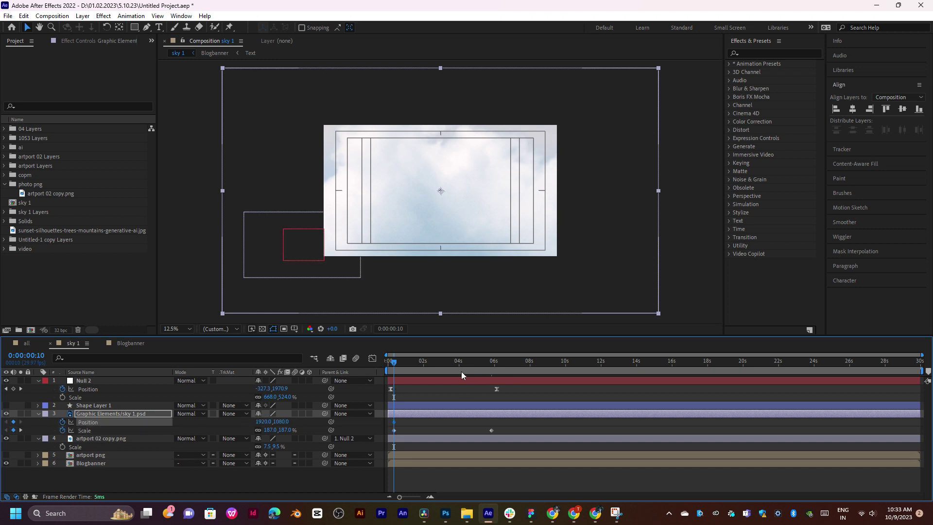
pyautogui.moveTo(527, 200)
pyautogui.mouseDown()
pyautogui.moveTo(470, 258)
pyautogui.moveTo(451, 252)
pyautogui.mouseUp()
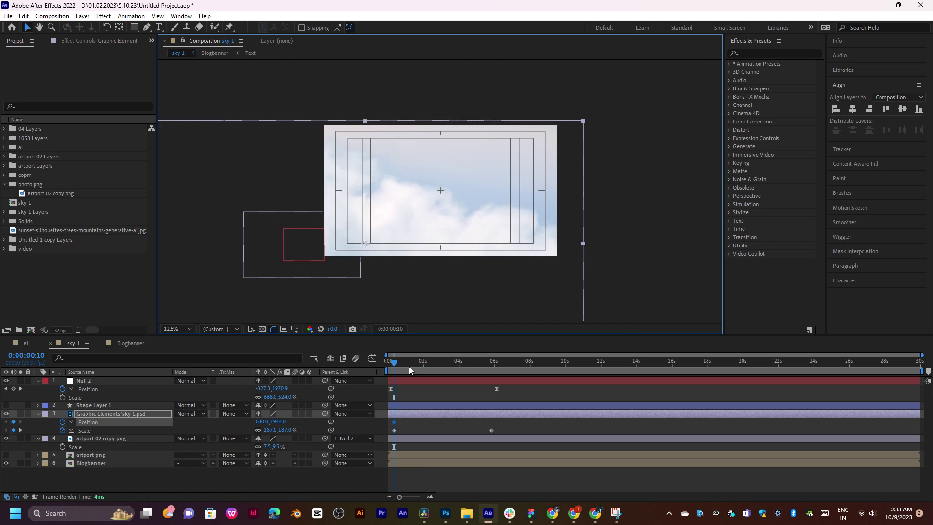
pyautogui.moveTo(410, 363); pyautogui.dragTo(492, 368)
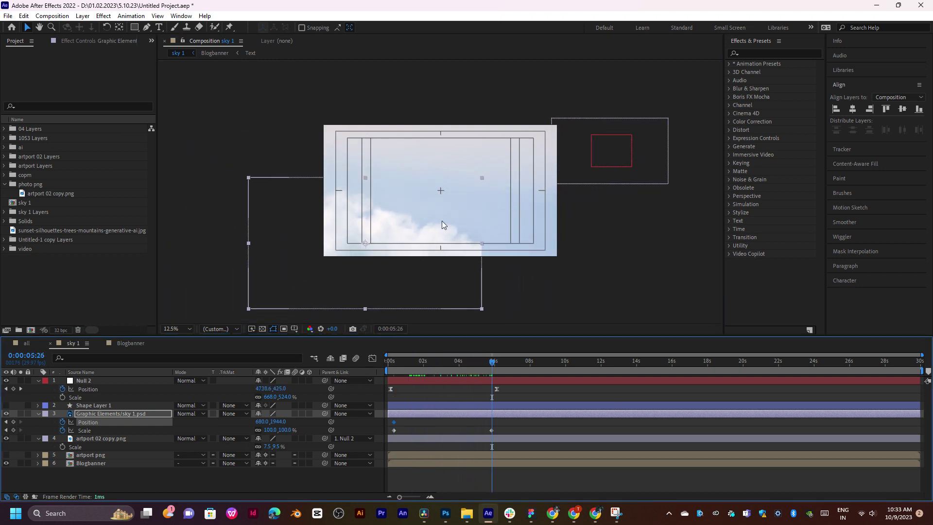
pyautogui.moveTo(442, 223); pyautogui.dragTo(518, 170)
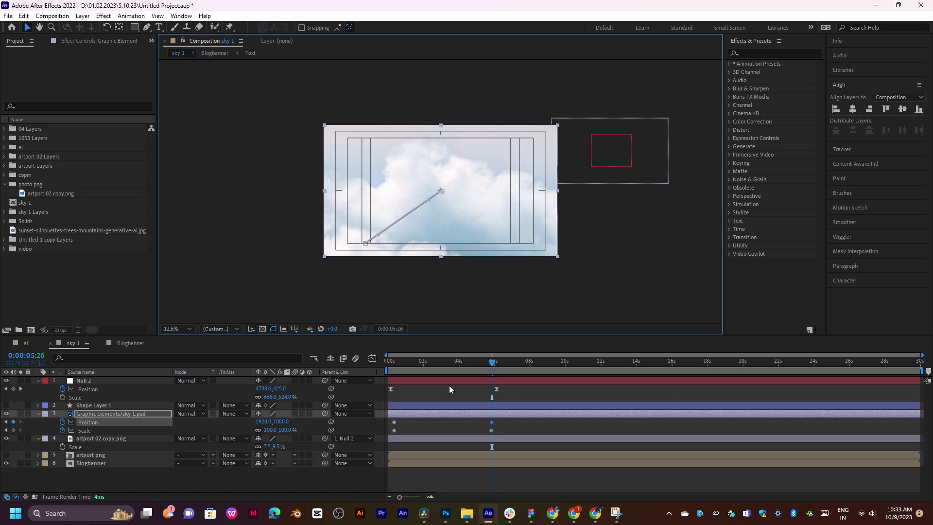
pyautogui.moveTo(515, 217); pyautogui.dragTo(516, 217)
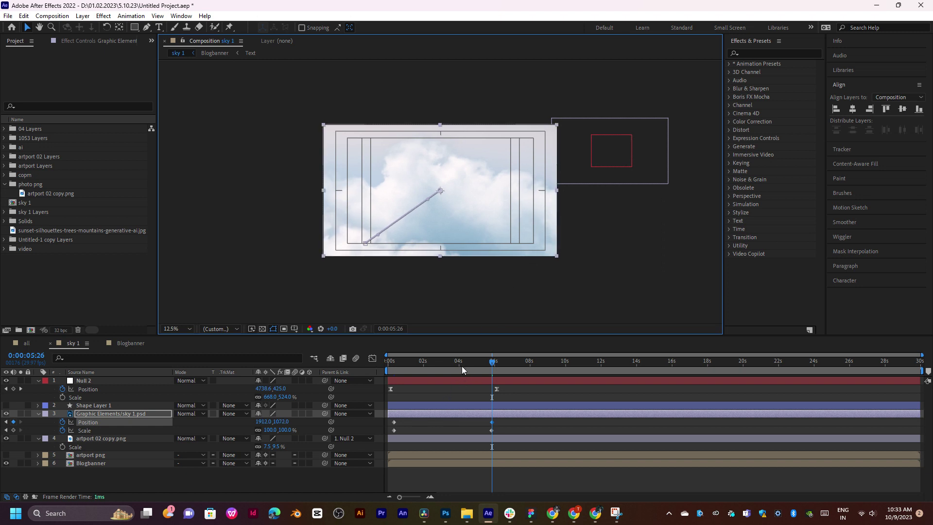
# Scrub to preview the cloud transition, then delete the selected Position keyframe
pyautogui.moveTo(464, 371); pyautogui.dragTo(421, 370)
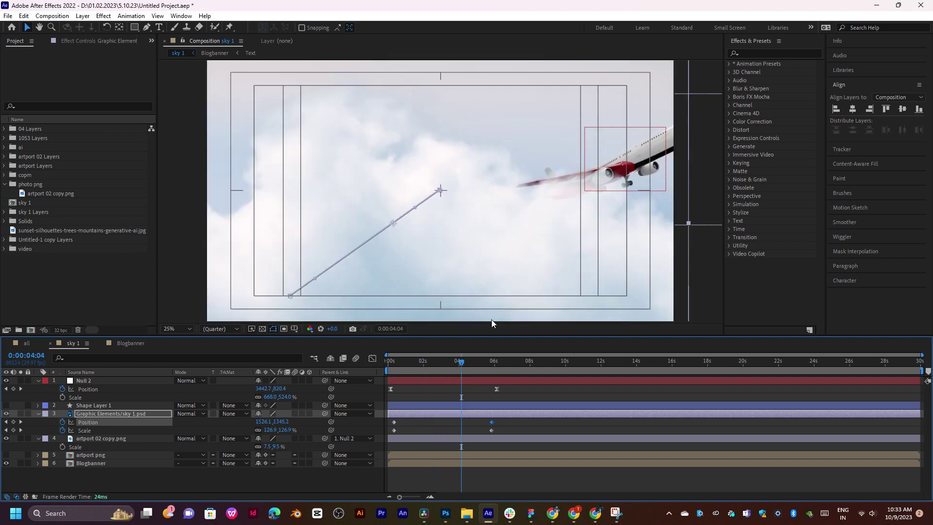
pyautogui.moveTo(431, 369)
pyautogui.mouseDown()
pyautogui.moveTo(419, 372)
pyautogui.moveTo(490, 377)
pyautogui.mouseUp()
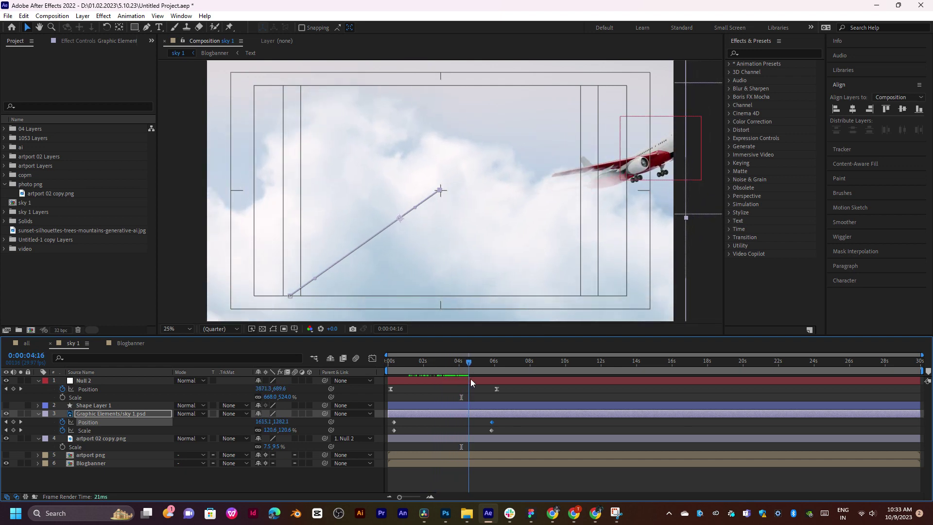
pyautogui.click(492, 422)
pyautogui.press('Delete')
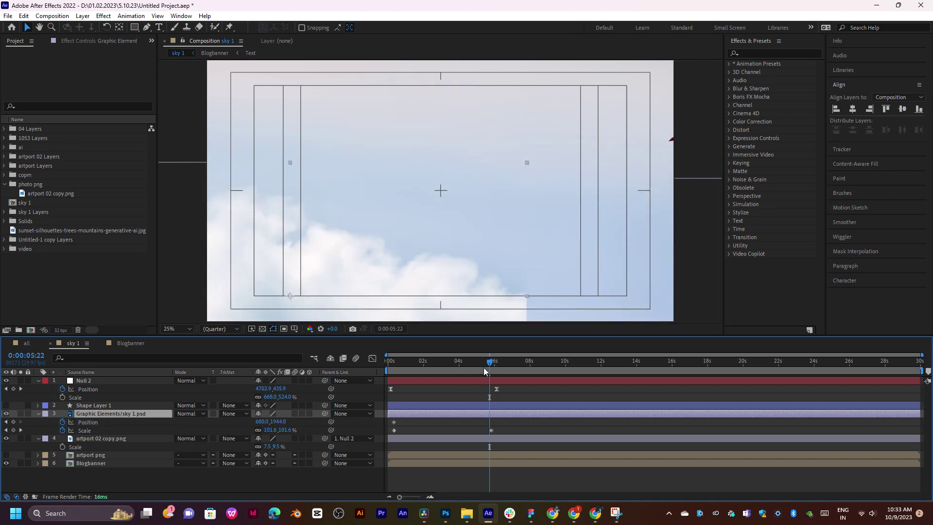
# Delete the cloud layer's Position and Scale keyframes and reposition the clouds in the frame
pyautogui.moveTo(488, 373)
pyautogui.mouseDown()
pyautogui.moveTo(404, 404)
pyautogui.moveTo(479, 408)
pyautogui.moveTo(380, 433)
pyautogui.mouseUp()
pyautogui.press('Delete')
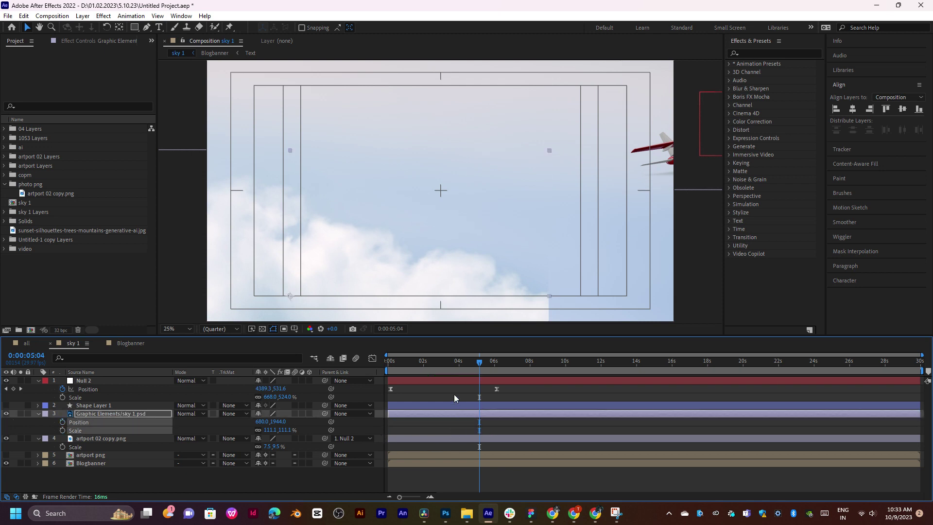
pyautogui.moveTo(444, 360); pyautogui.dragTo(409, 369)
pyautogui.moveTo(479, 422); pyautogui.dragTo(421, 413)
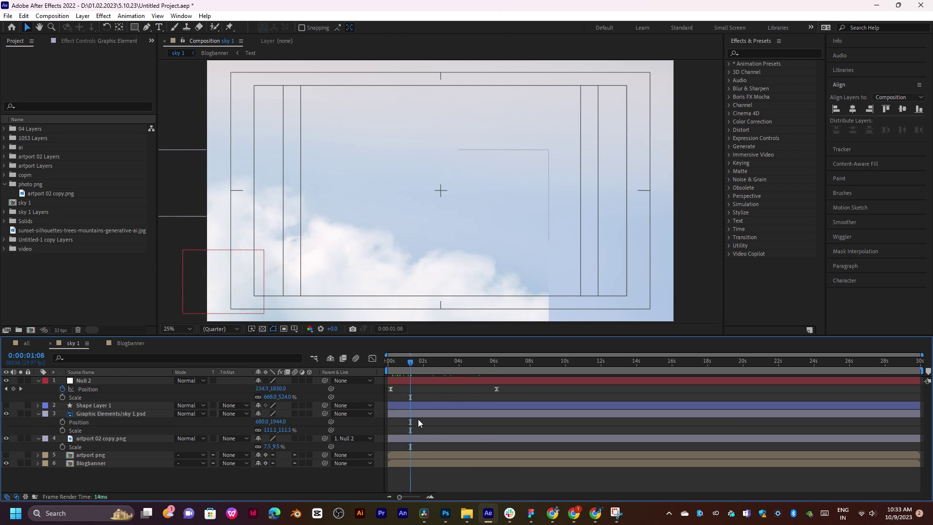
pyautogui.moveTo(365, 241)
pyautogui.mouseDown()
pyautogui.moveTo(483, 210)
pyautogui.moveTo(506, 174)
pyautogui.mouseUp()
pyautogui.press(',')
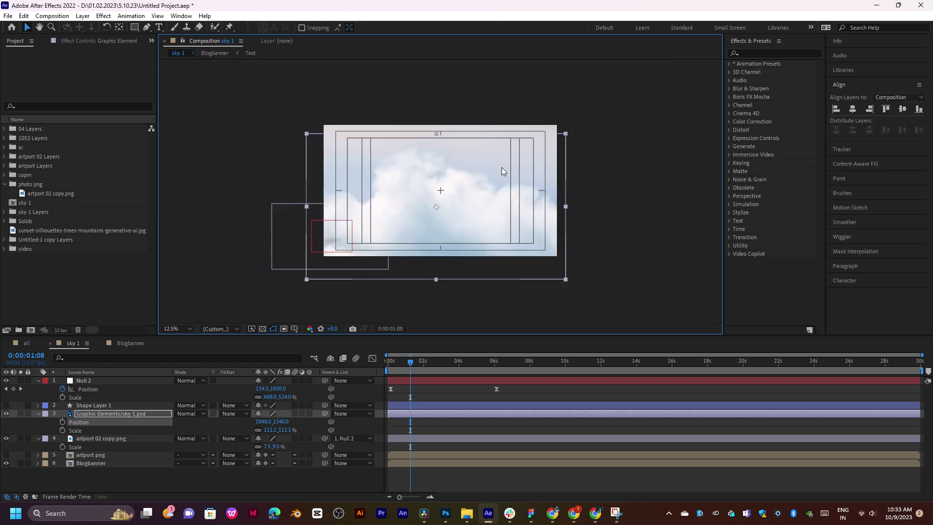
pyautogui.press('.')
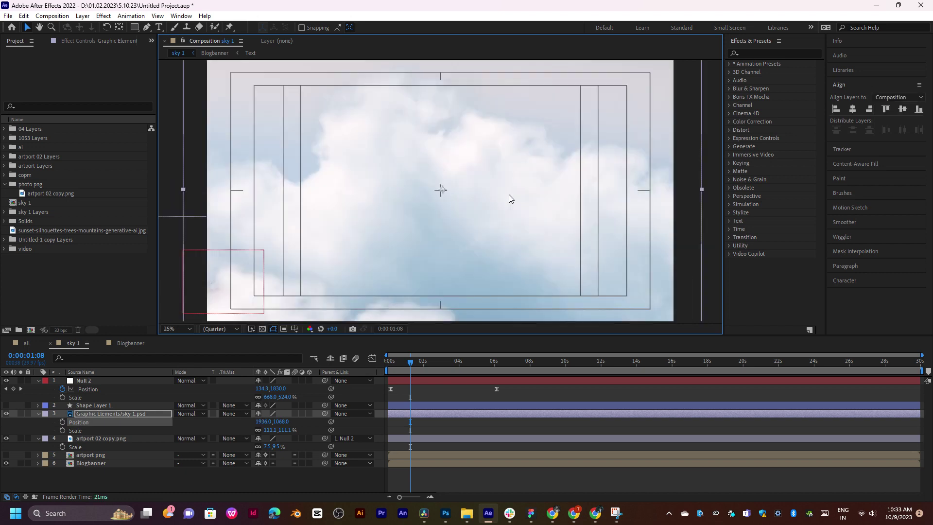
pyautogui.hotkey('shift', 'Down')
pyautogui.hotkey('shift', 'Down')
pyautogui.hotkey('shift', 'Down')
pyautogui.moveTo(502, 209); pyautogui.dragTo(523, 201)
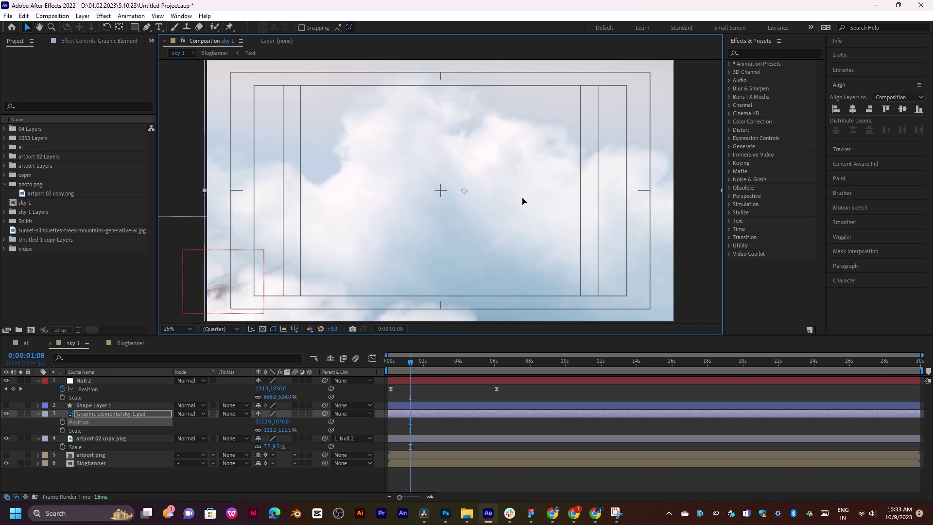
# At 1:09, scale the cloud layer to 139.1% and place it at 2576, 1460
pyautogui.click(410, 367)
pyautogui.press(',')
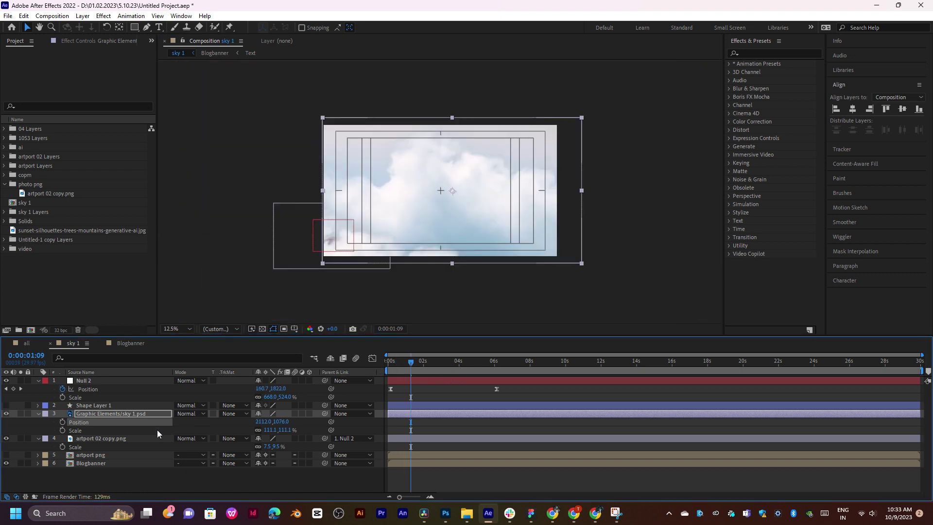
pyautogui.moveTo(276, 429); pyautogui.dragTo(311, 429)
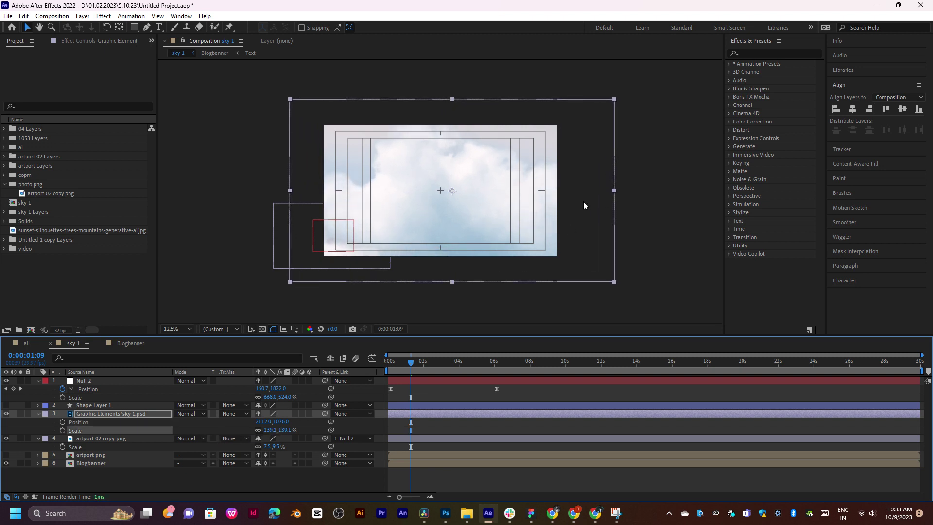
pyautogui.moveTo(538, 236)
pyautogui.mouseDown()
pyautogui.moveTo(536, 257)
pyautogui.moveTo(502, 262)
pyautogui.moveTo(537, 228)
pyautogui.moveTo(578, 212)
pyautogui.moveTo(576, 232)
pyautogui.mouseUp()
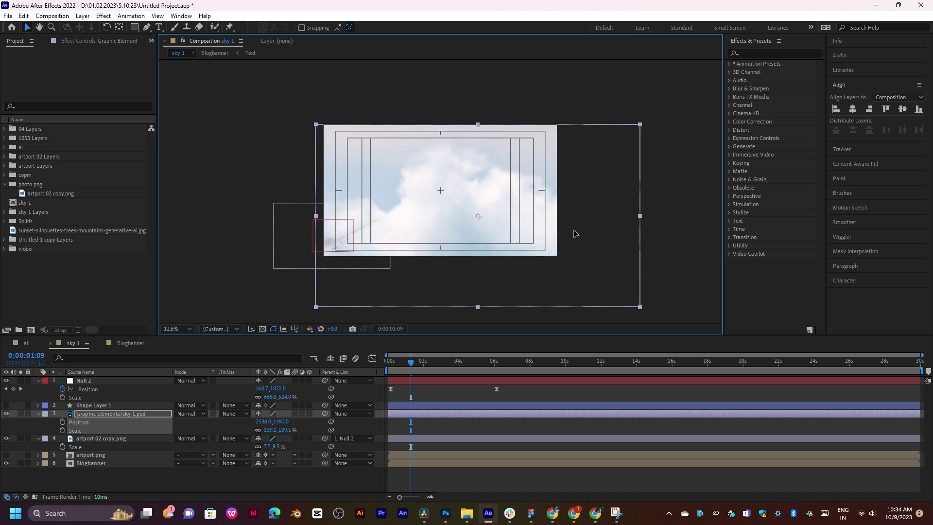
# Keyframe the clouds' Position and Scale at 1:09, then move them down-left at 10:13
pyautogui.click(62, 430)
pyautogui.click(62, 422)
pyautogui.moveTo(545, 364); pyautogui.dragTo(573, 366)
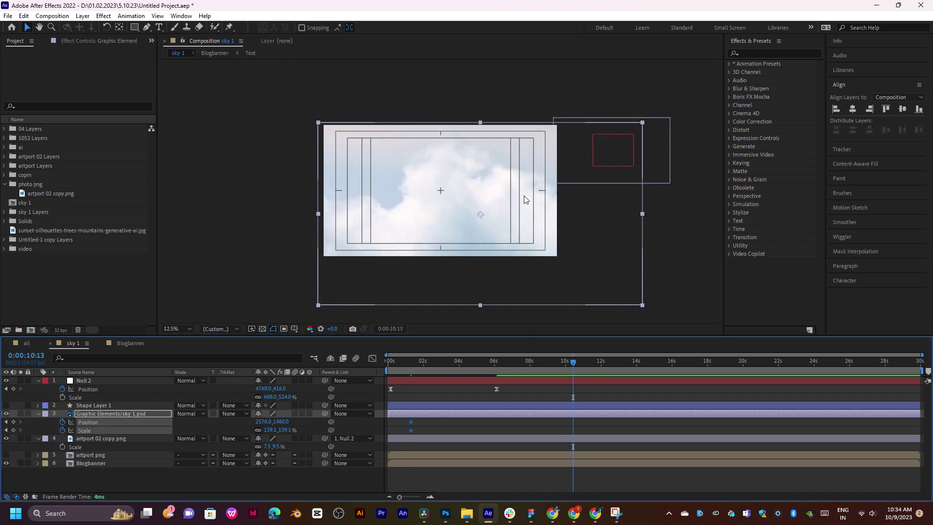
pyautogui.moveTo(524, 199); pyautogui.dragTo(452, 222)
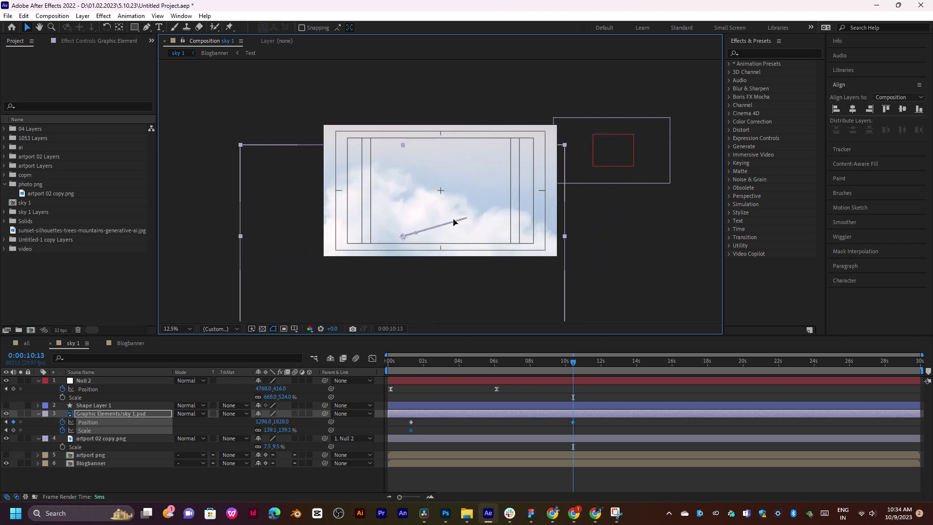
# Push the clouds' end Position keyframe later to about 14.5s and preview the slower drift
pyautogui.moveTo(574, 362); pyautogui.dragTo(452, 362)
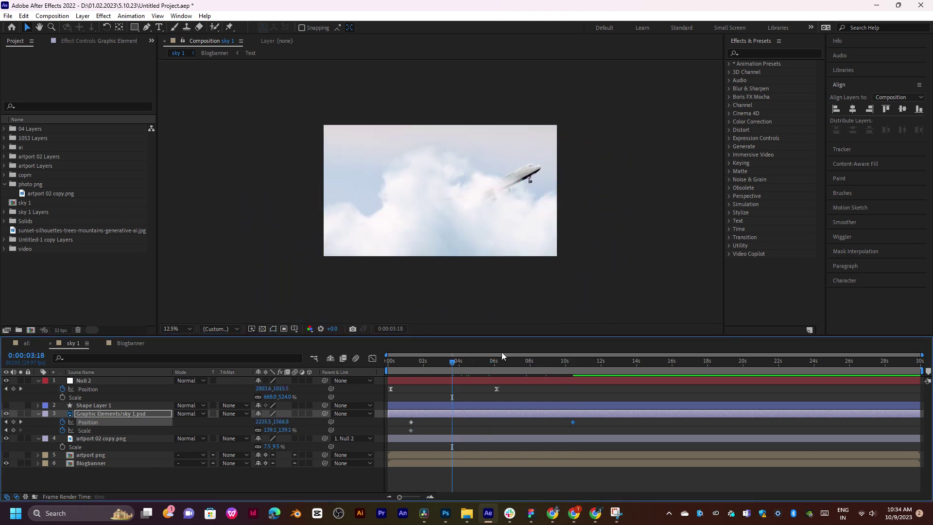
pyautogui.press('space')
pyautogui.click(573, 421)
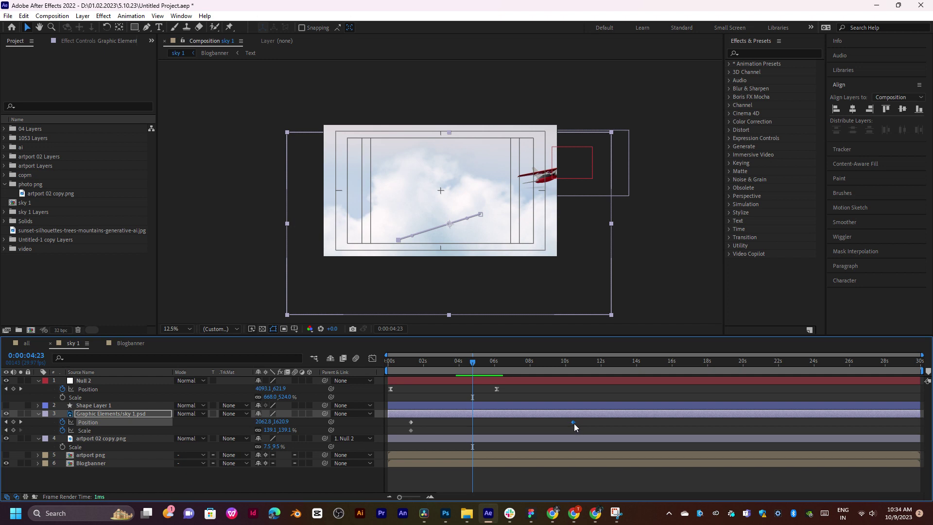
pyautogui.moveTo(574, 422); pyautogui.dragTo(644, 422)
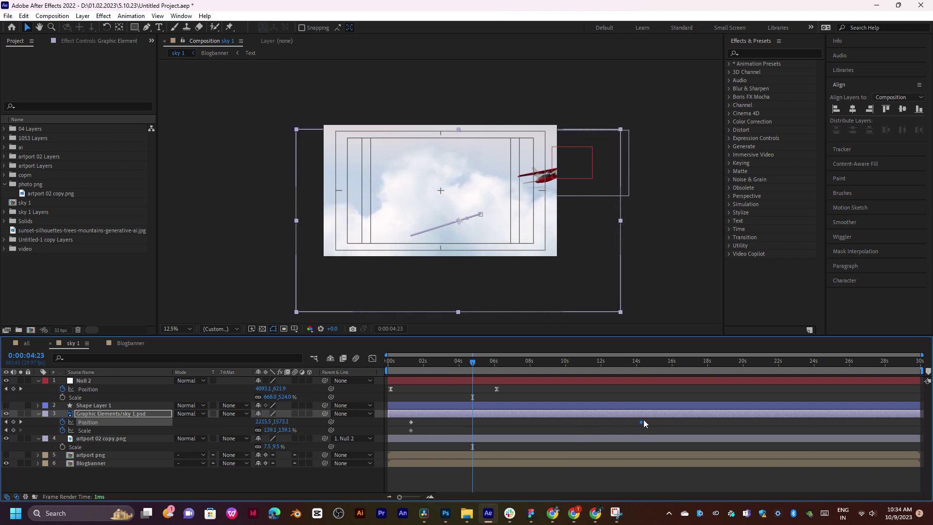
pyautogui.press('space')
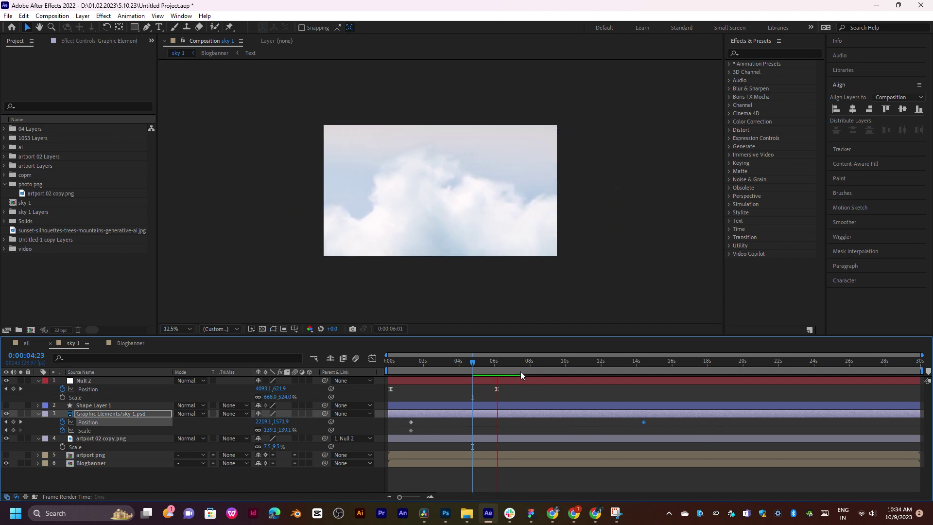
pyautogui.click(411, 365)
pyautogui.press('space')
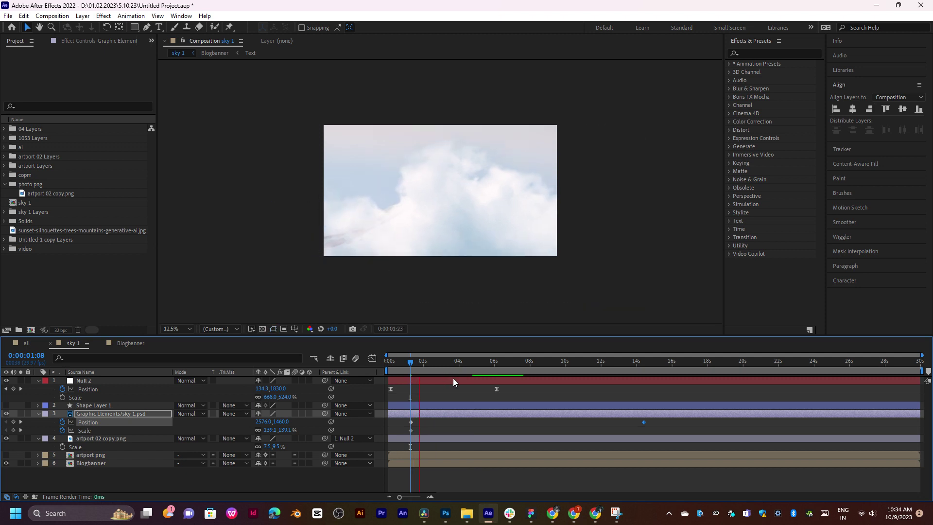
pyautogui.click(497, 389)
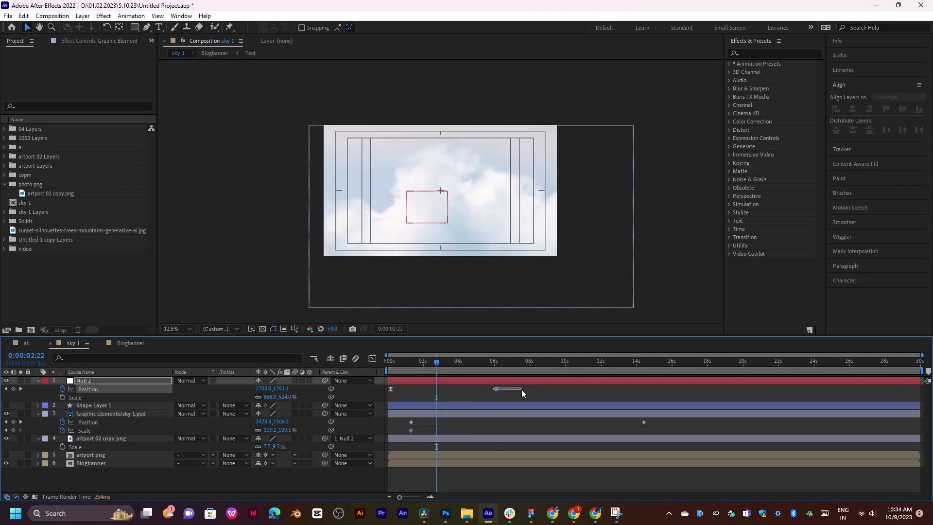
# Drag Null 2's end Position keyframe from 6s to about 8s and preview the slower flight
pyautogui.moveTo(501, 390); pyautogui.dragTo(526, 389)
pyautogui.press('space')
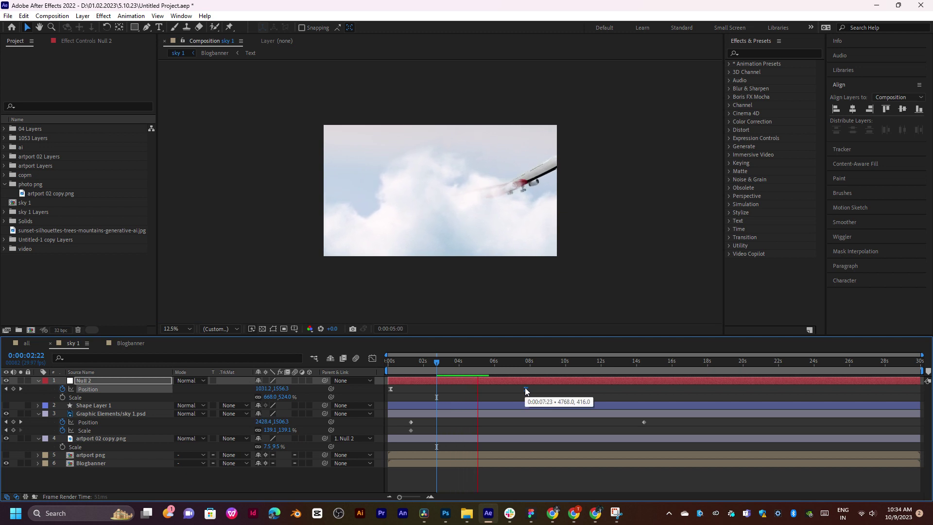
pyautogui.press('space')
pyautogui.moveTo(491, 366)
pyautogui.mouseDown()
pyautogui.moveTo(528, 364)
pyautogui.moveTo(389, 389)
pyautogui.moveTo(397, 370)
pyautogui.mouseUp()
pyautogui.scroll(3, 409, 383)
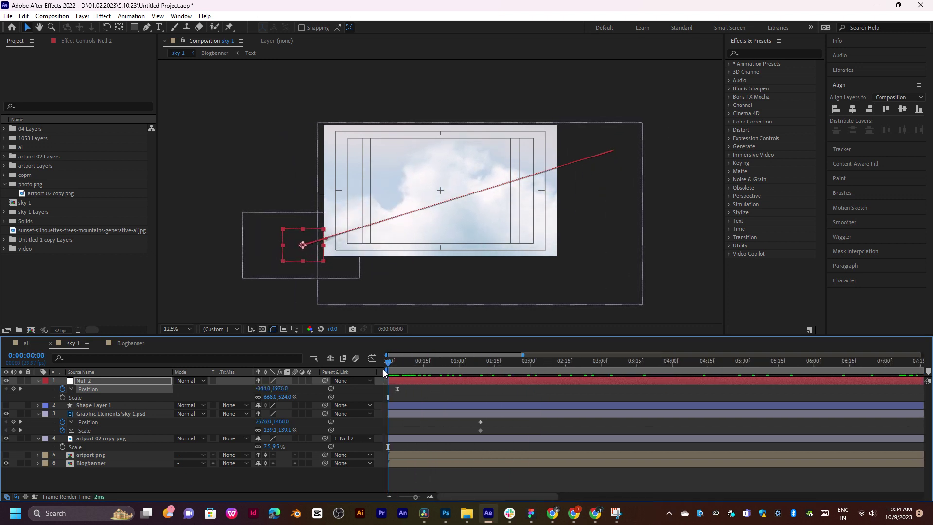
# Move Null 2's starting position farther off the lower-left to -1456, 2448 and preview
pyautogui.click(410, 381)
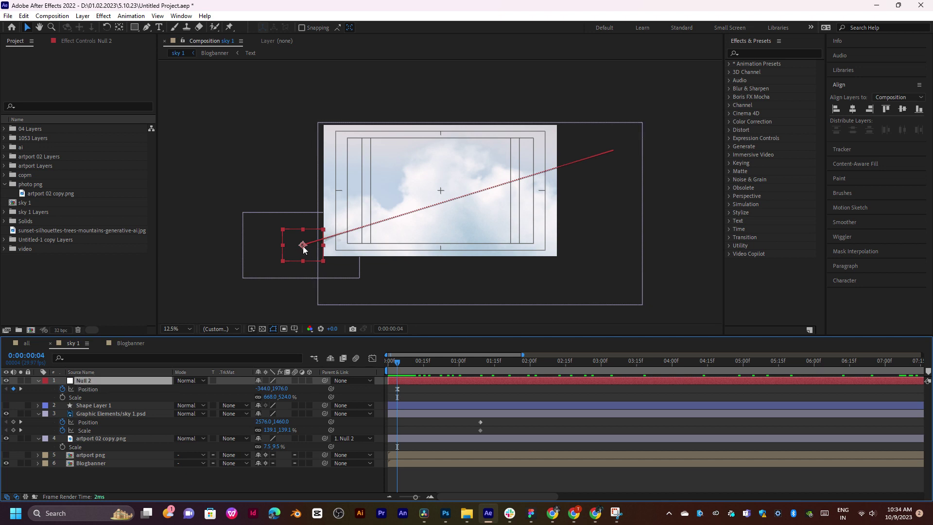
pyautogui.moveTo(303, 246); pyautogui.dragTo(234, 276)
pyautogui.press('space')
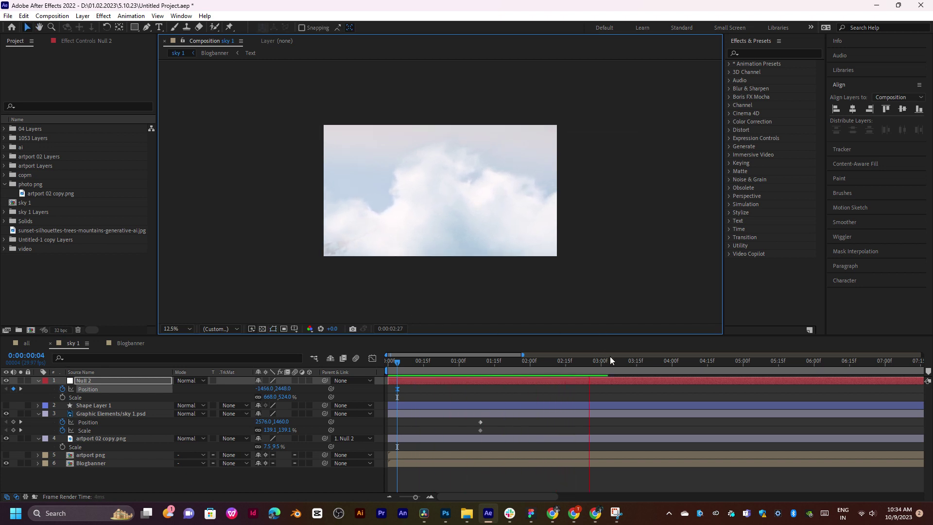
pyautogui.moveTo(438, 365)
pyautogui.mouseDown()
pyautogui.moveTo(784, 356)
pyautogui.moveTo(632, 362)
pyautogui.mouseUp()
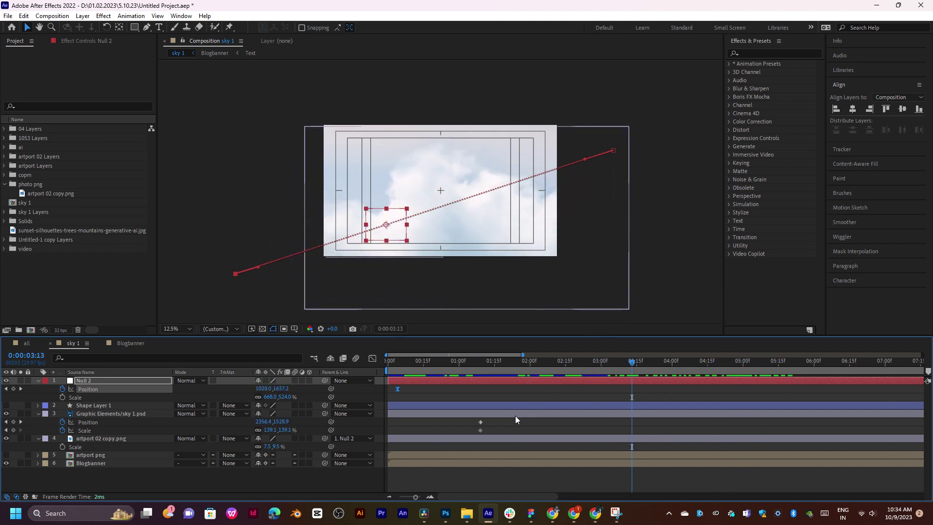
# Lower the sky 1.psd cloud layer's Opacity to 77%
pyautogui.click(495, 414)
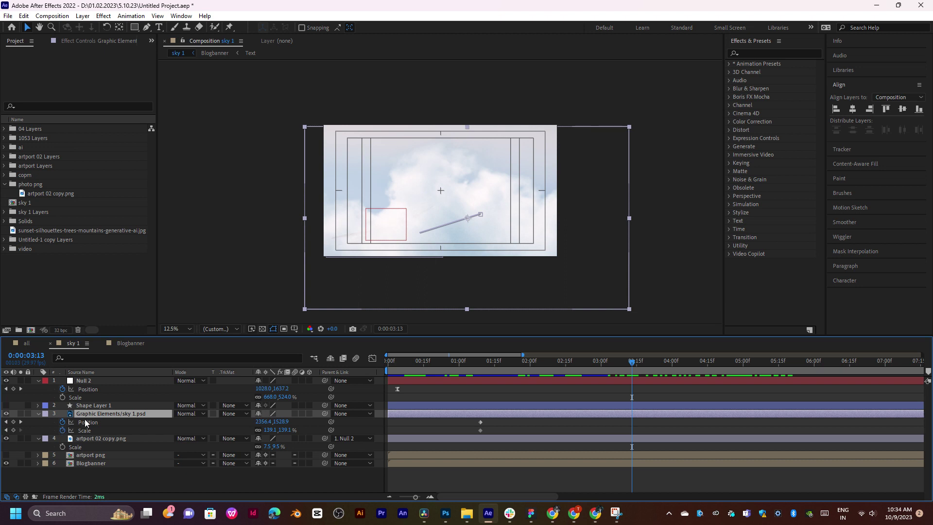
pyautogui.press('t')
pyautogui.moveTo(260, 421); pyautogui.dragTo(255, 424)
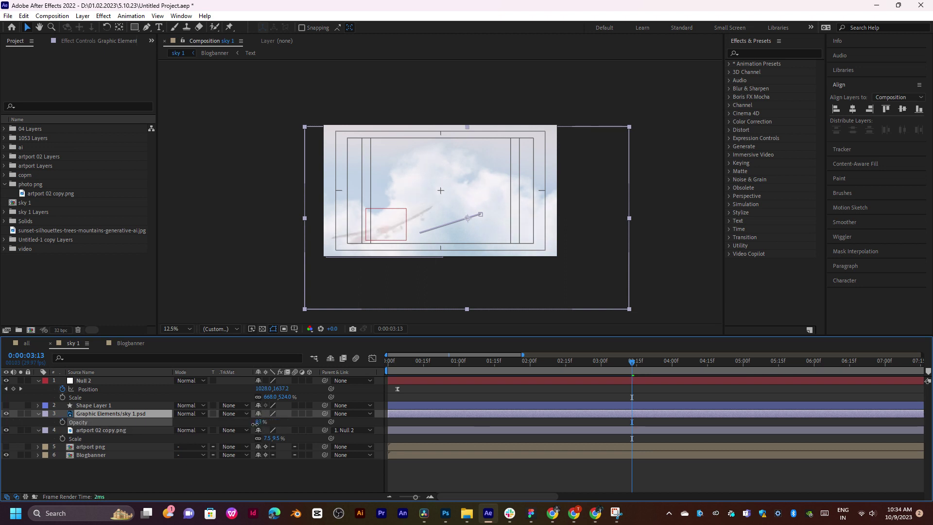
# Preview the faded clouds over the airplane, scrubbing between about 3:02 and 4:22
pyautogui.press('space')
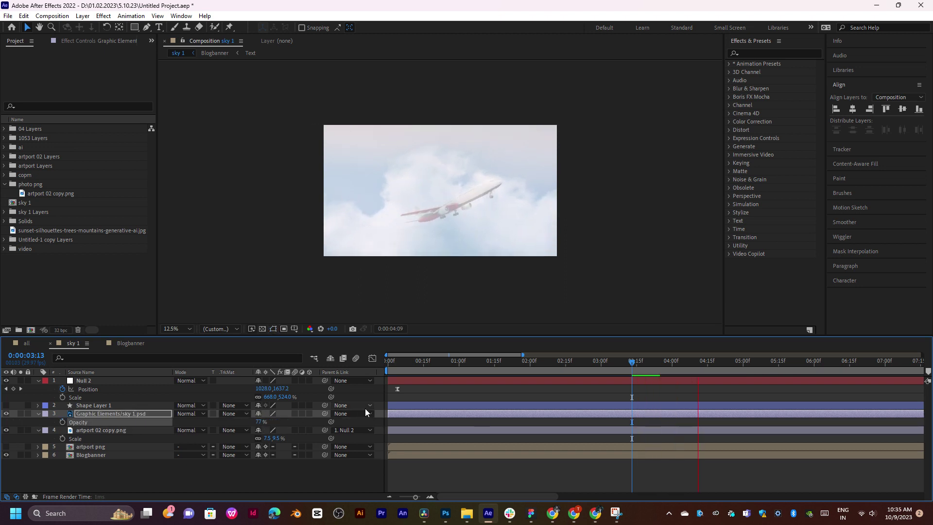
pyautogui.press('space')
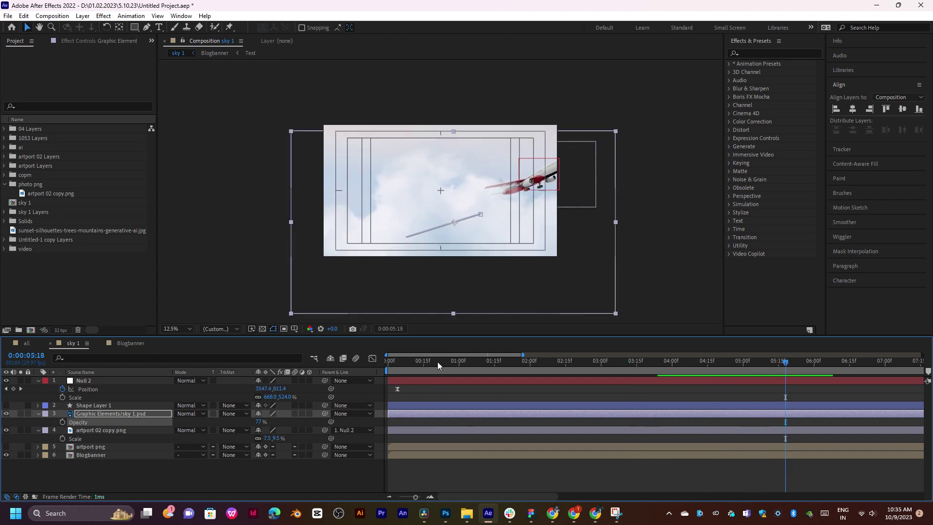
pyautogui.moveTo(437, 362); pyautogui.dragTo(612, 361)
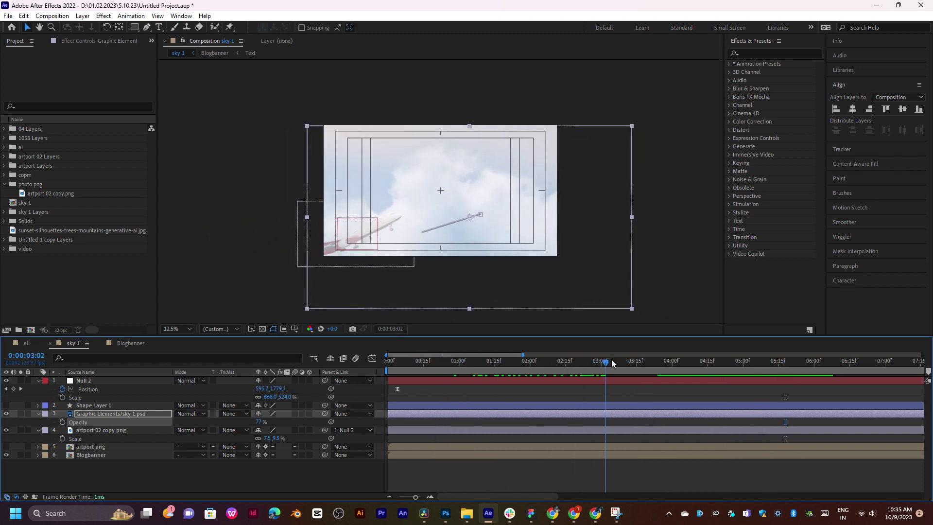
pyautogui.moveTo(611, 362); pyautogui.dragTo(724, 363)
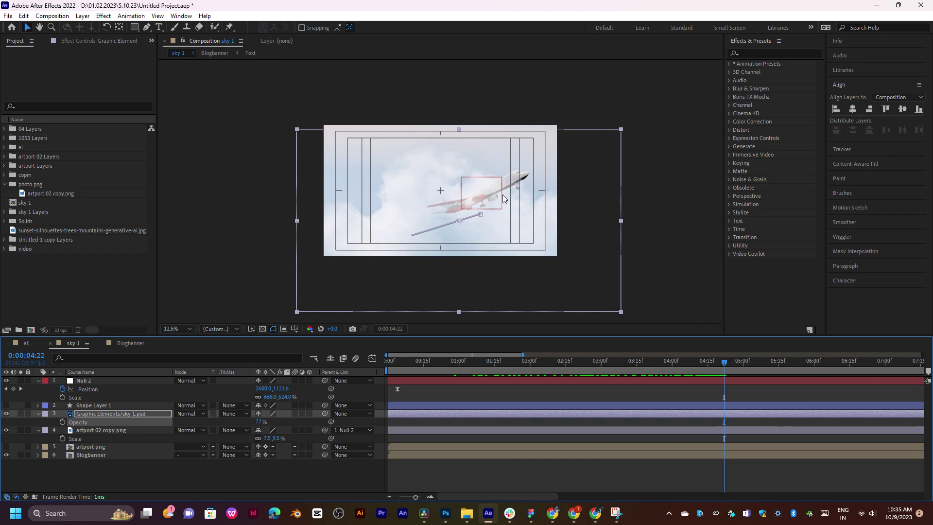
pyautogui.press(',')
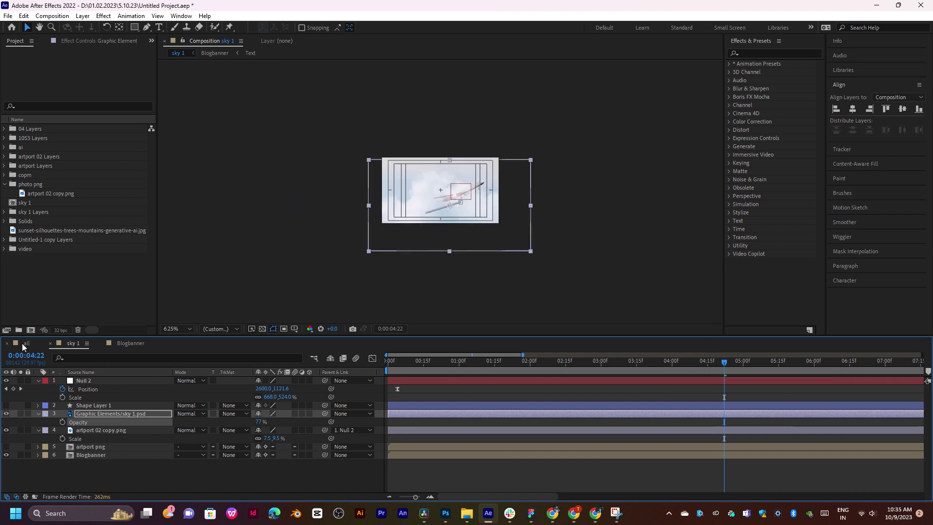
# In the all comp at 4:24, place the sky 1 composition above layer 1
pyautogui.click(23, 344)
pyautogui.click(426, 361)
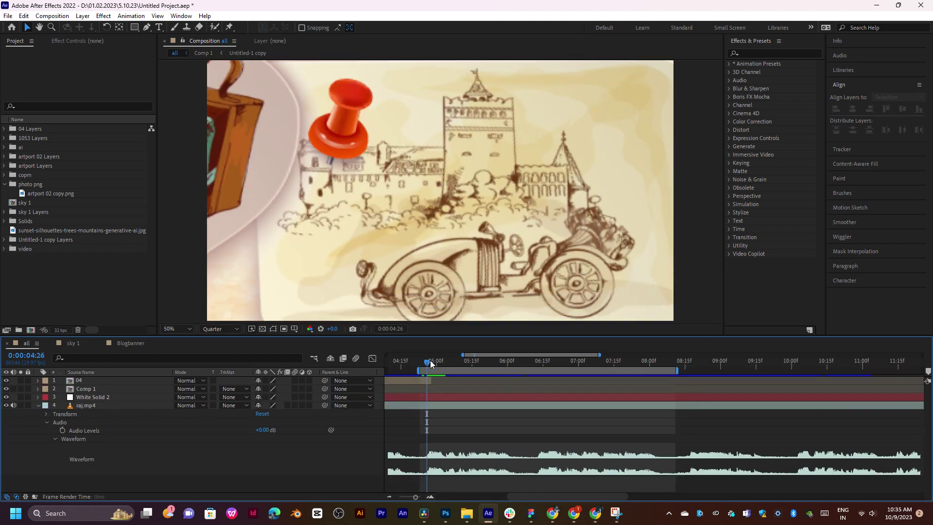
pyautogui.click(423, 364)
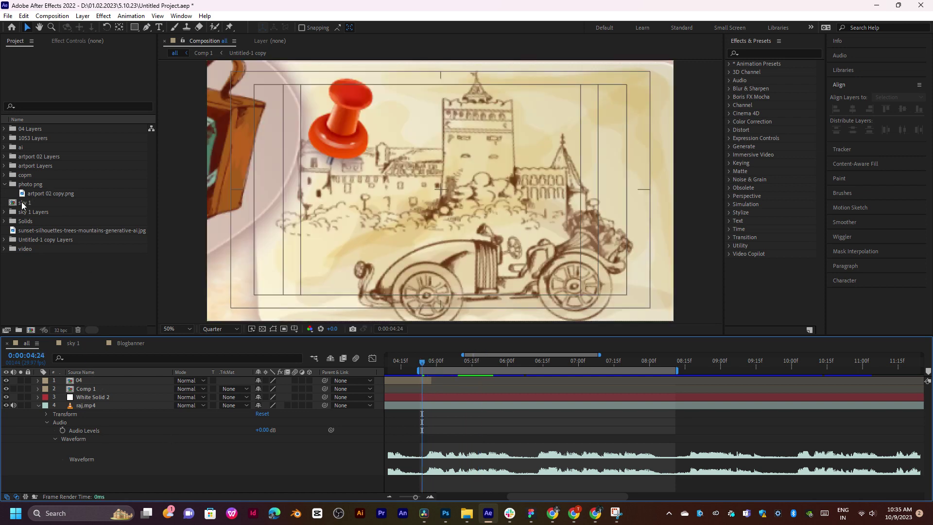
pyautogui.moveTo(22, 204); pyautogui.dragTo(102, 385)
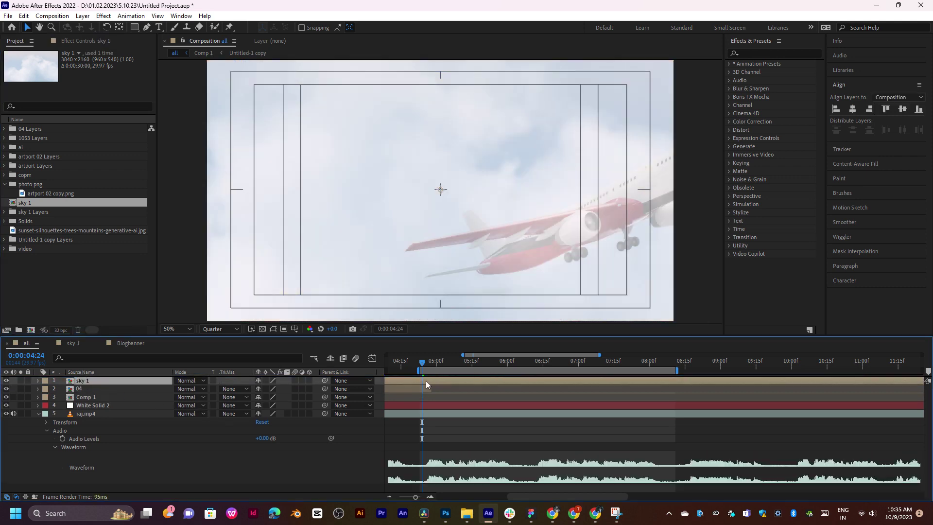
# Scale the nested sky 1 layer down to 53% and check the frame at 5:04
pyautogui.moveTo(426, 385); pyautogui.dragTo(586, 385)
pyautogui.press(',')
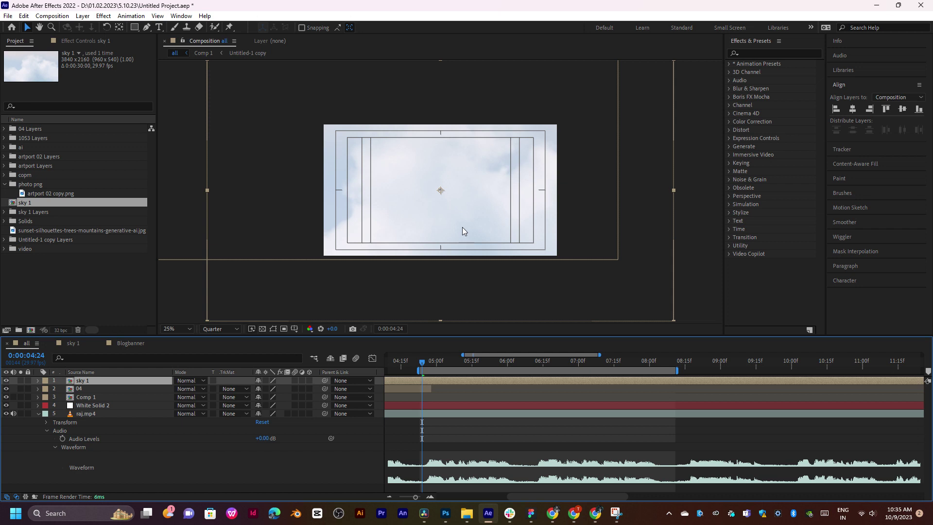
pyautogui.press('s')
pyautogui.moveTo(268, 389); pyautogui.dragTo(248, 390)
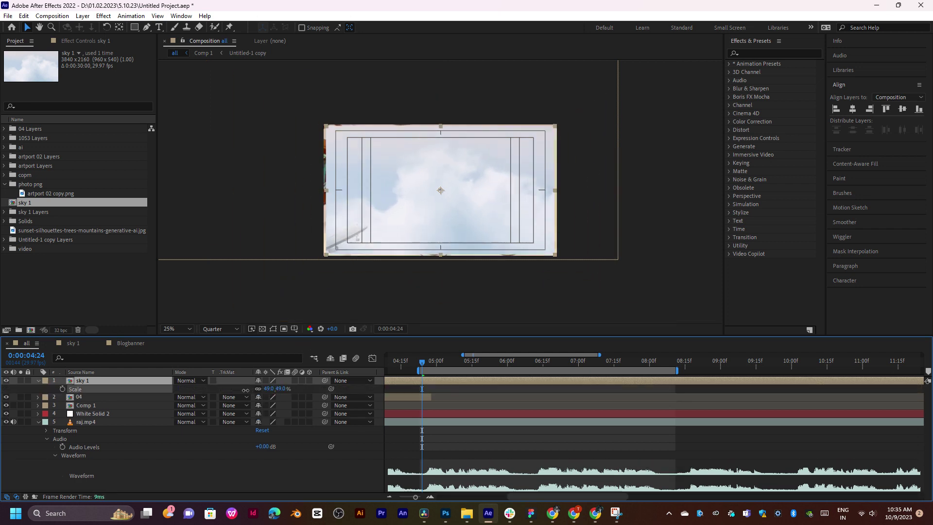
pyautogui.click(471, 383)
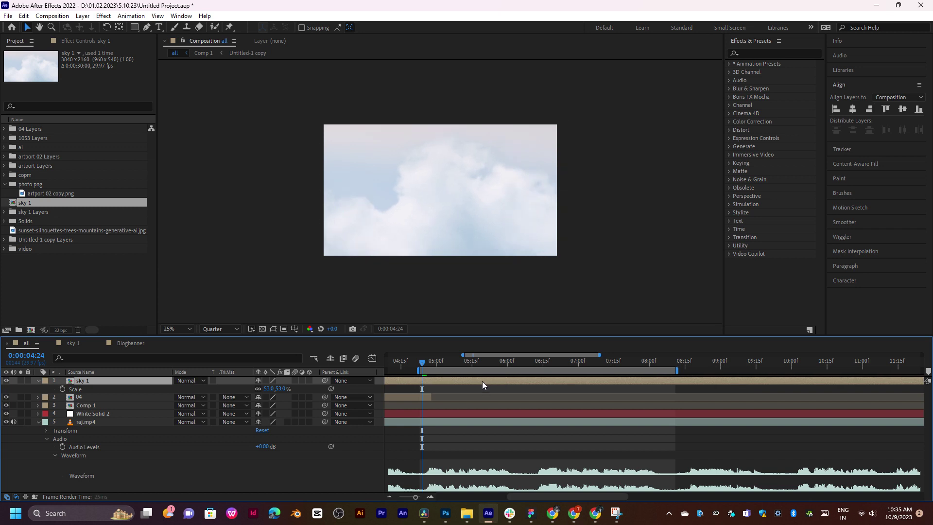
pyautogui.moveTo(435, 366); pyautogui.dragTo(445, 369)
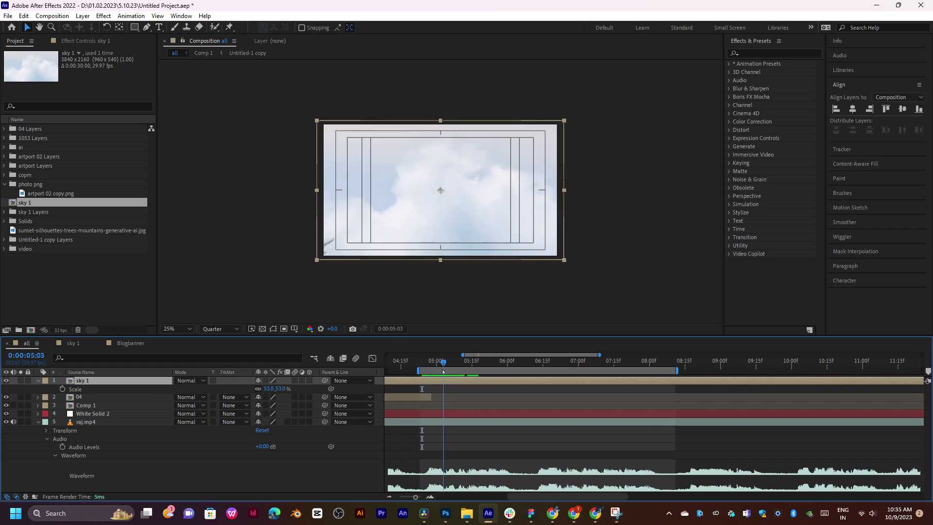
# Undo an accidental sky 1 duplicate, reselect sky 1, and scrub the transition from 4:25 to 5:08
pyautogui.press('s')
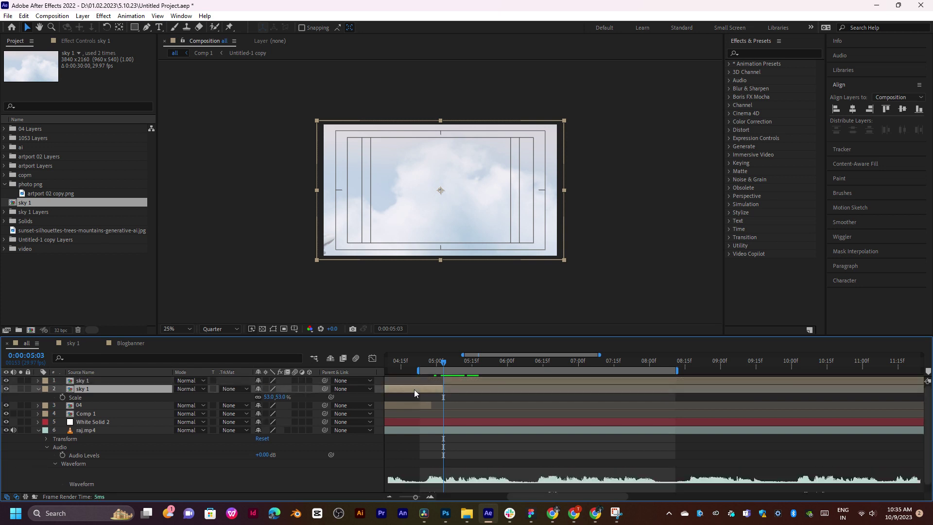
pyautogui.press('F2')
pyautogui.click(440, 381)
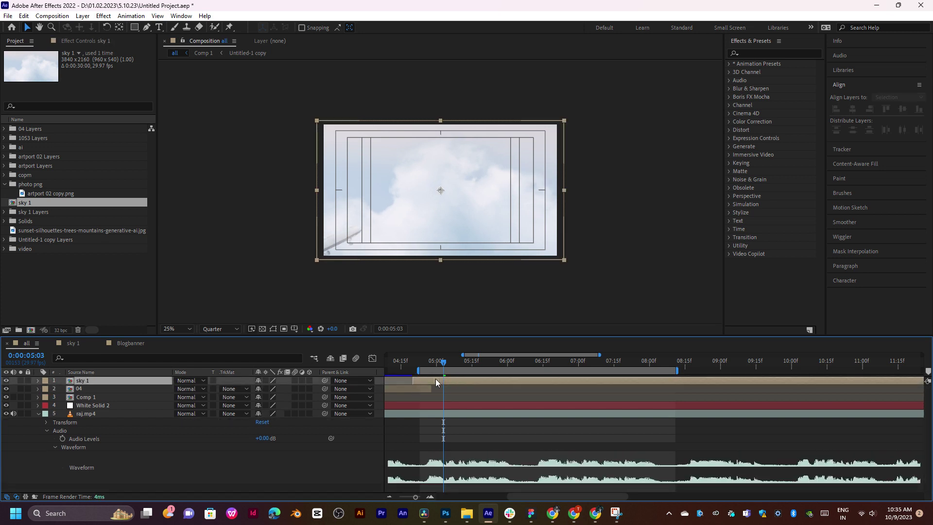
pyautogui.click(425, 365)
pyautogui.moveTo(431, 364)
pyautogui.mouseDown()
pyautogui.moveTo(530, 366)
pyautogui.moveTo(518, 370)
pyautogui.mouseUp()
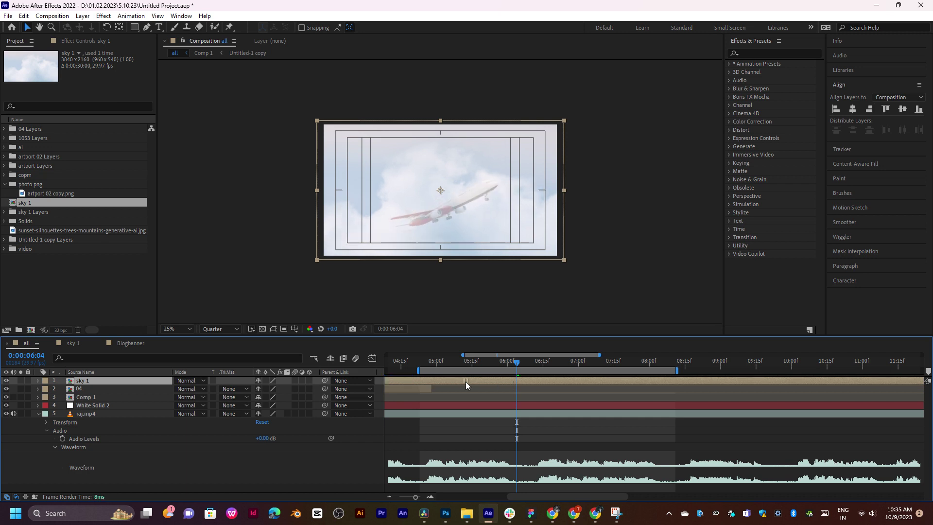
pyautogui.press('-')
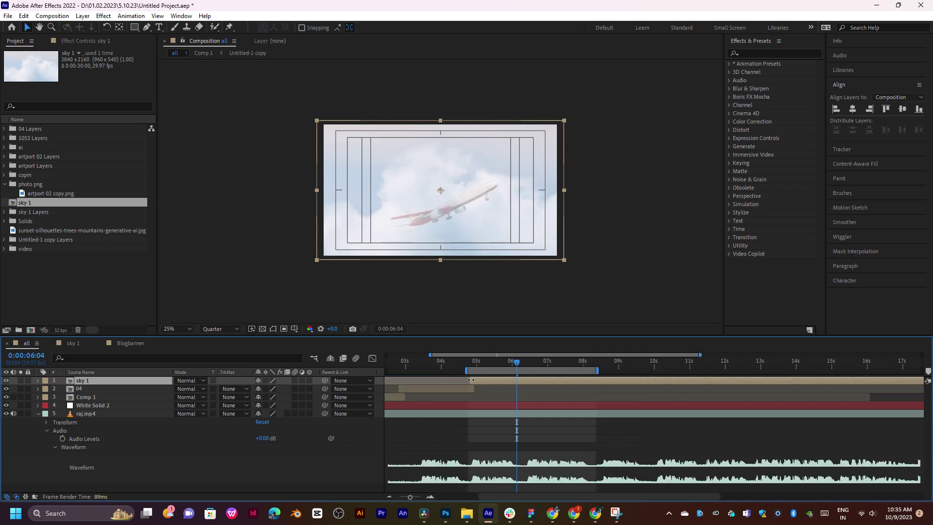
# Shift sky 1 slightly earlier and check the airplane between 5:04 and 6:06
pyautogui.moveTo(502, 382)
pyautogui.mouseDown()
pyautogui.moveTo(494, 384)
pyautogui.moveTo(543, 367)
pyautogui.moveTo(517, 368)
pyautogui.mouseUp()
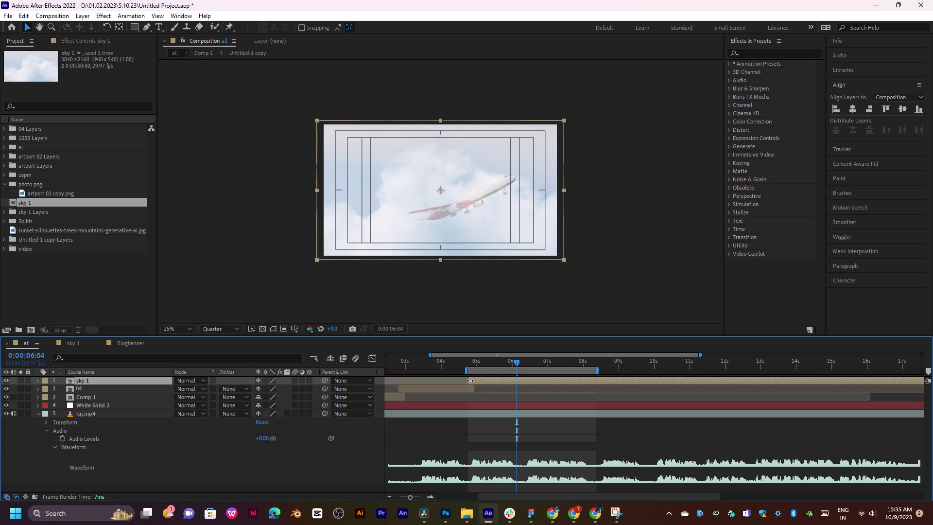
pyautogui.moveTo(472, 368); pyautogui.dragTo(473, 367)
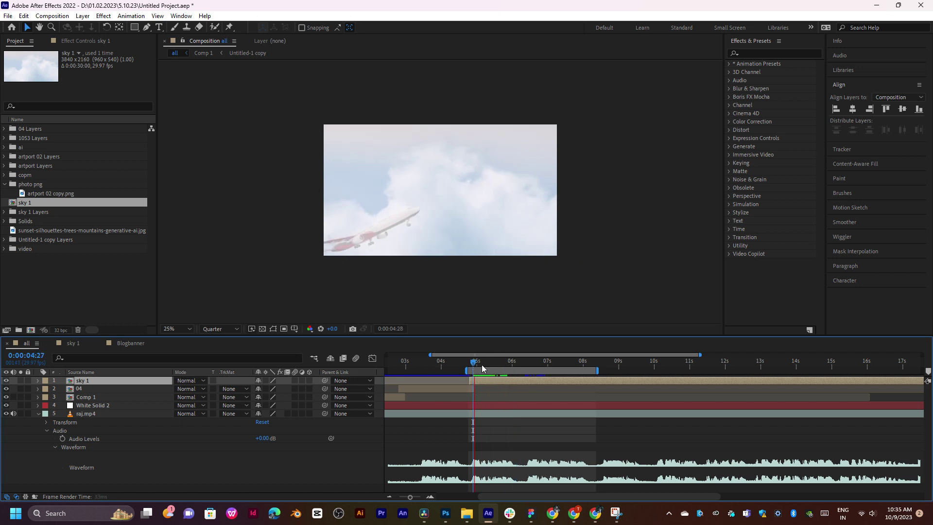
pyautogui.click(482, 366)
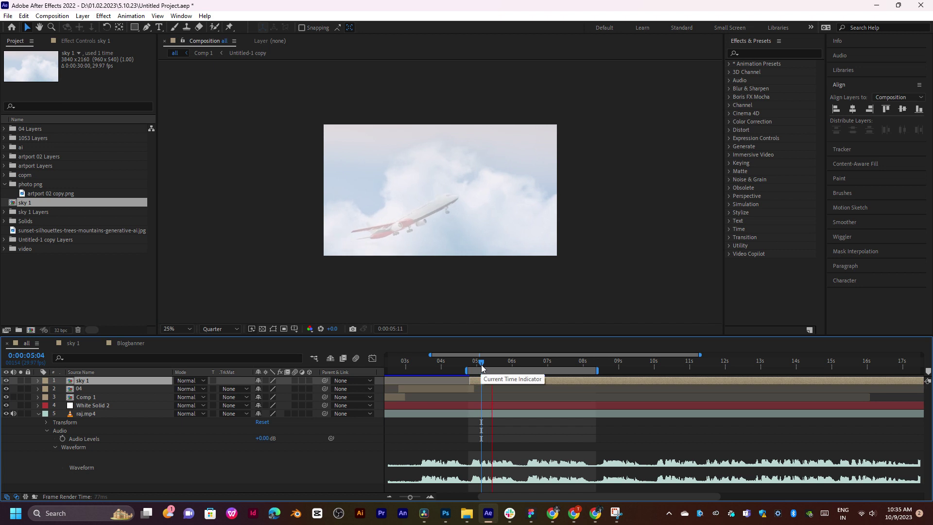
pyautogui.moveTo(481, 367); pyautogui.dragTo(496, 368)
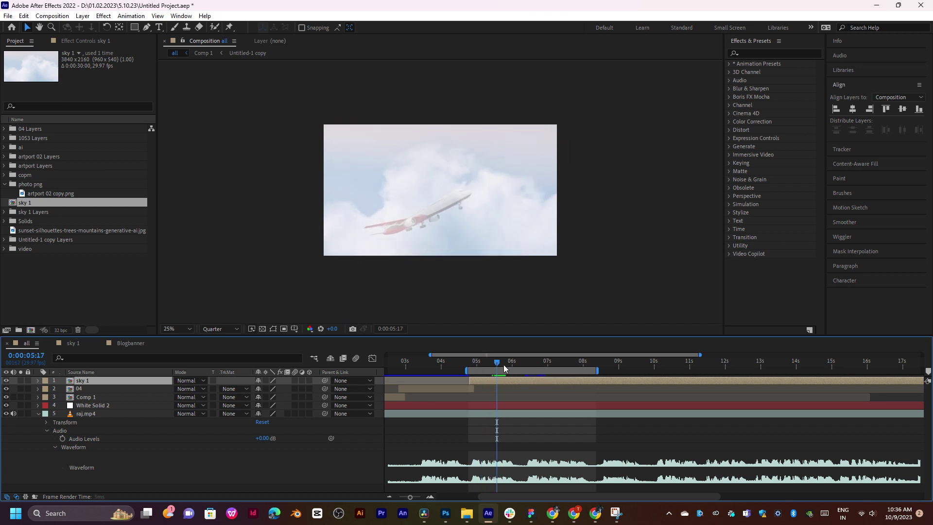
pyautogui.click(519, 364)
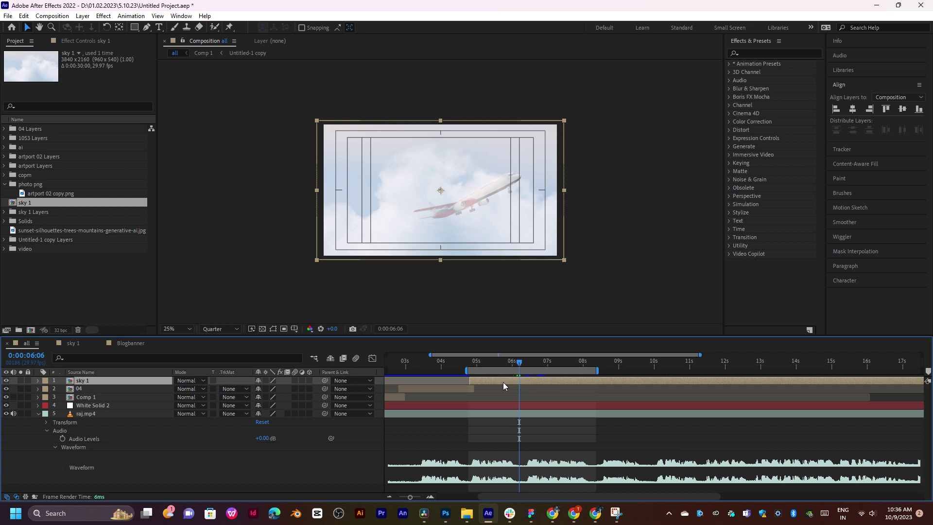
# Move sky 1 earlier again and preview the transition from about 4:13 to 6:07
pyautogui.moveTo(503, 386); pyautogui.dragTo(492, 386)
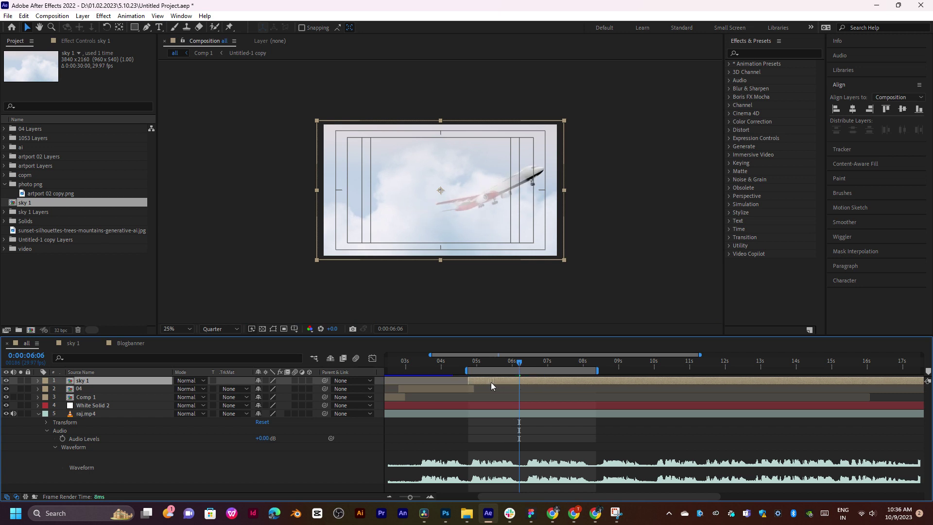
pyautogui.click(461, 364)
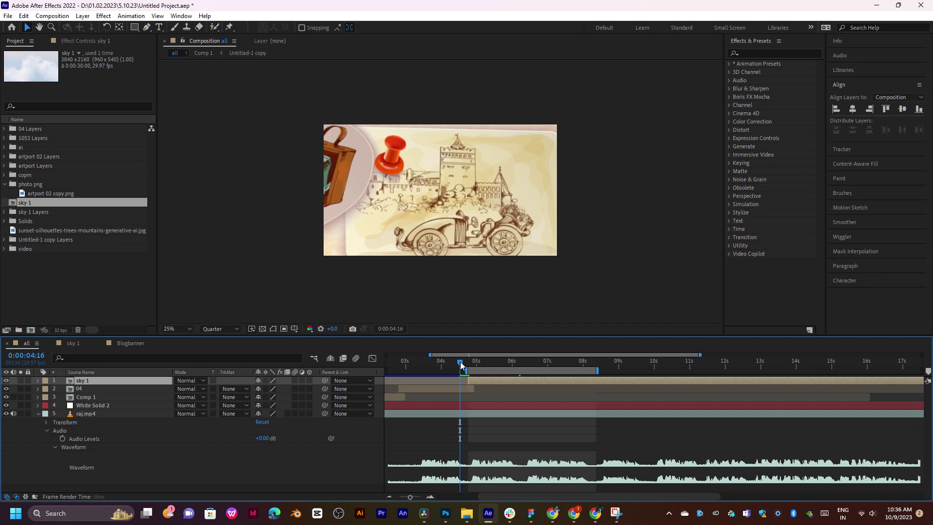
pyautogui.moveTo(461, 365)
pyautogui.mouseDown()
pyautogui.moveTo(514, 368)
pyautogui.moveTo(506, 366)
pyautogui.mouseUp()
pyautogui.press('space')
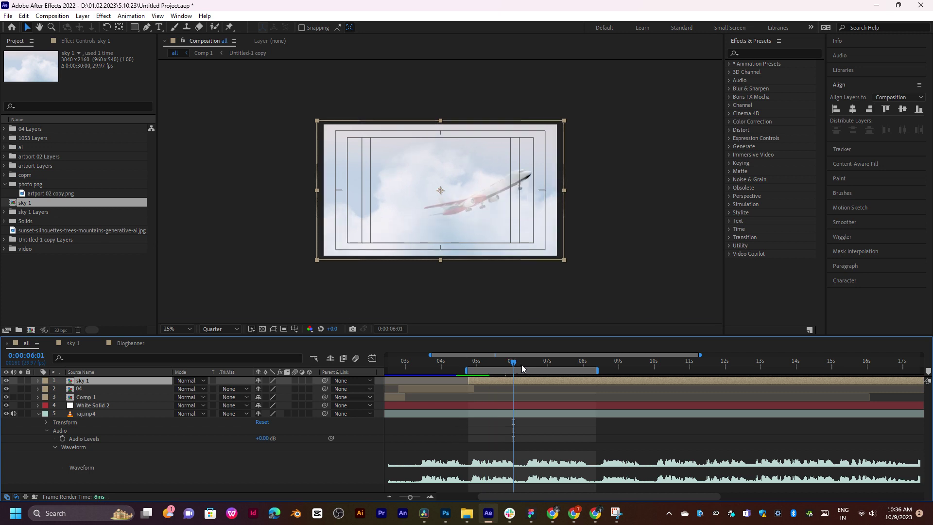
pyautogui.press('space')
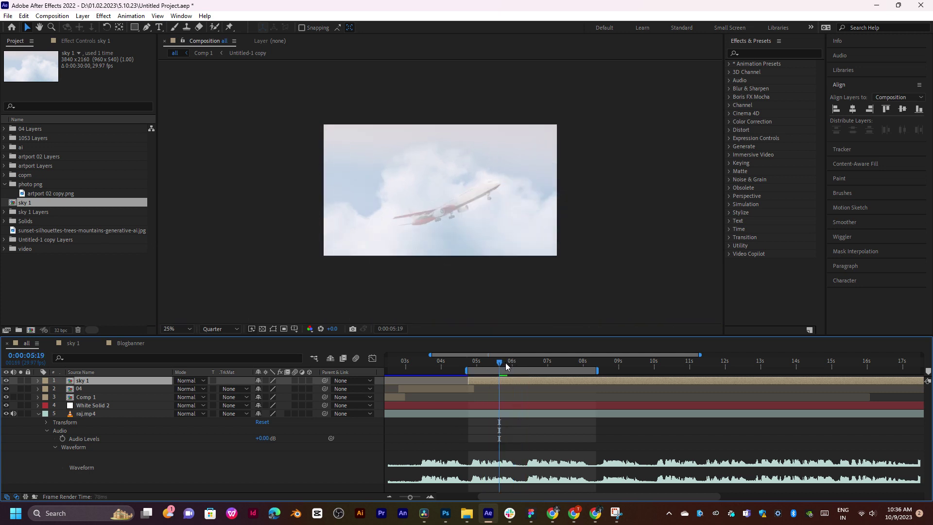
pyautogui.press('space')
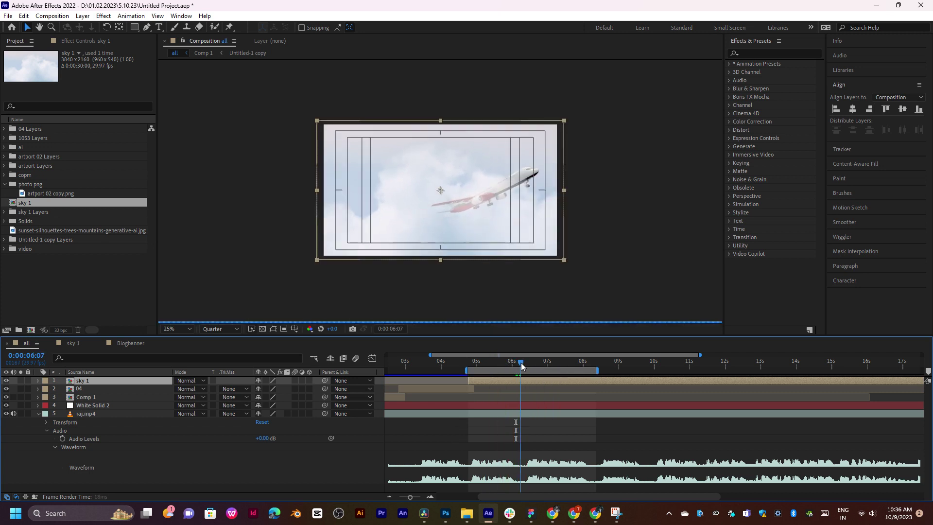
# Preview the plane's flight from 7:04 through 7:20 up to 8:09
pyautogui.hscroll(3, 602, 386)
pyautogui.press('space')
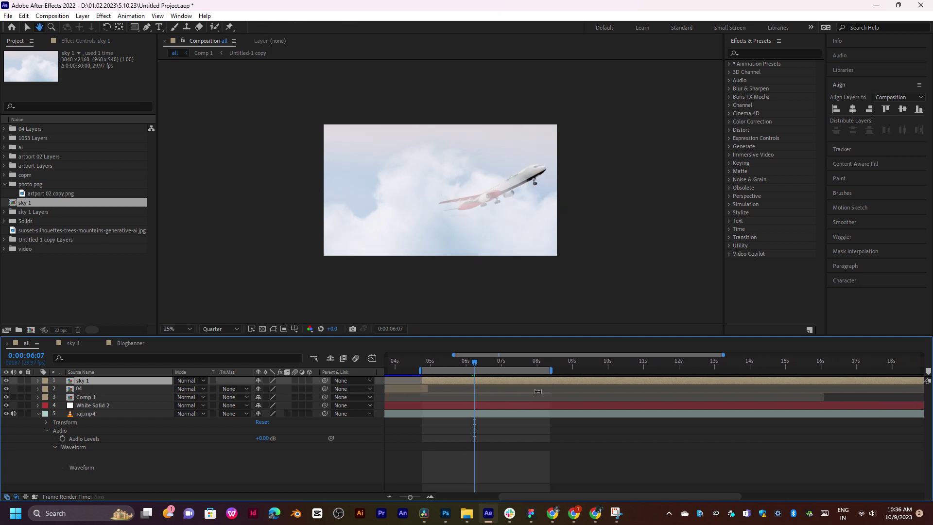
pyautogui.click(505, 365)
pyautogui.press('space')
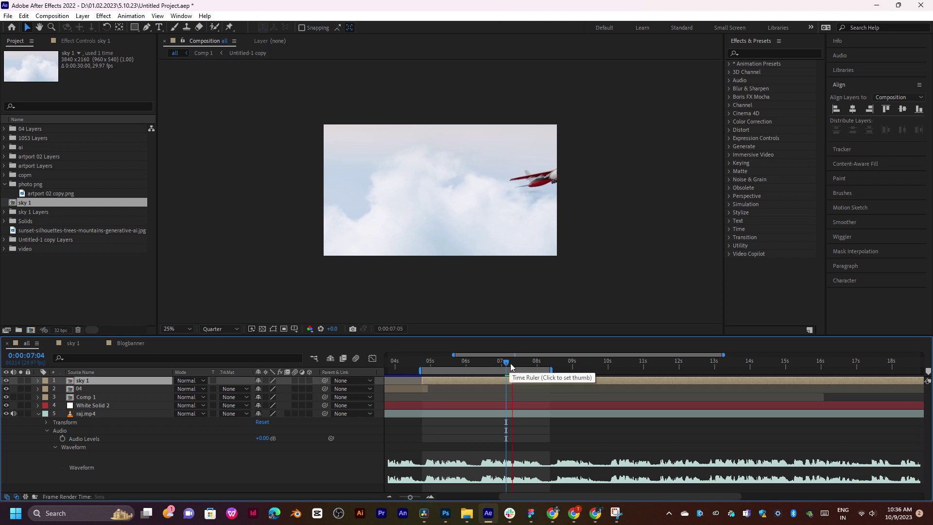
pyautogui.click(524, 367)
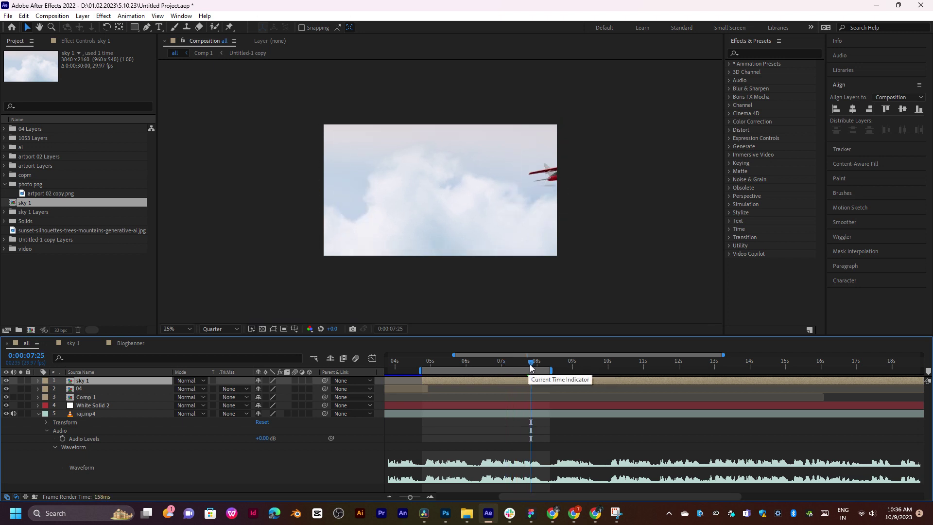
pyautogui.press('space')
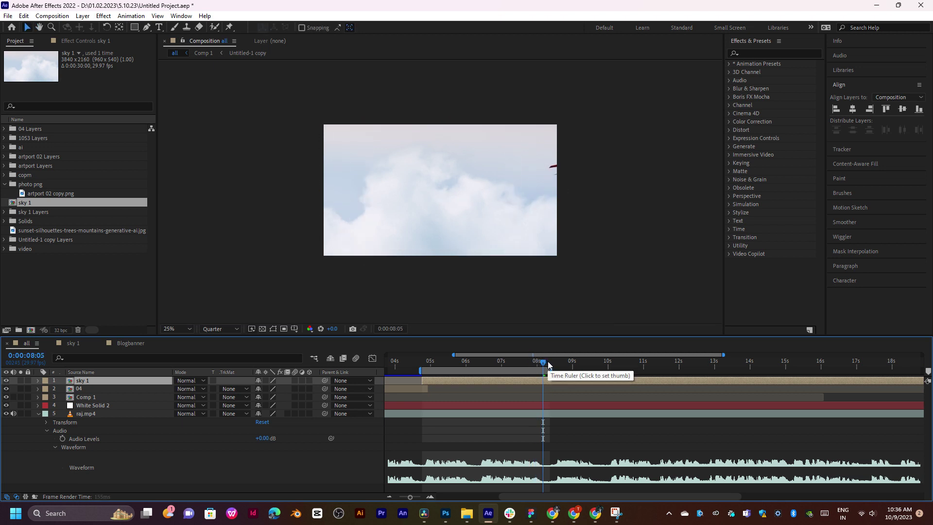
pyautogui.click(548, 365)
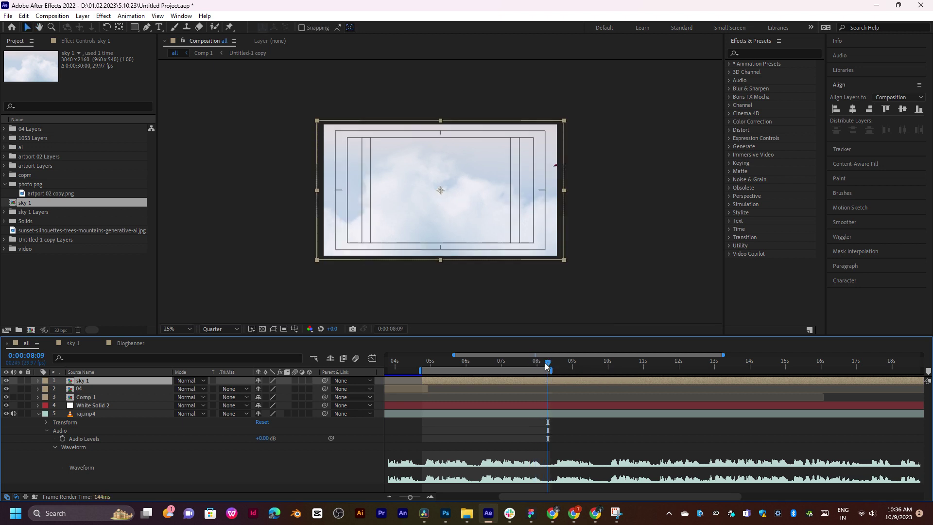
# Move sky 1 later, extend its in-point earlier, and check frames 4:25 to 6:03
pyautogui.moveTo(555, 385); pyautogui.dragTo(573, 387)
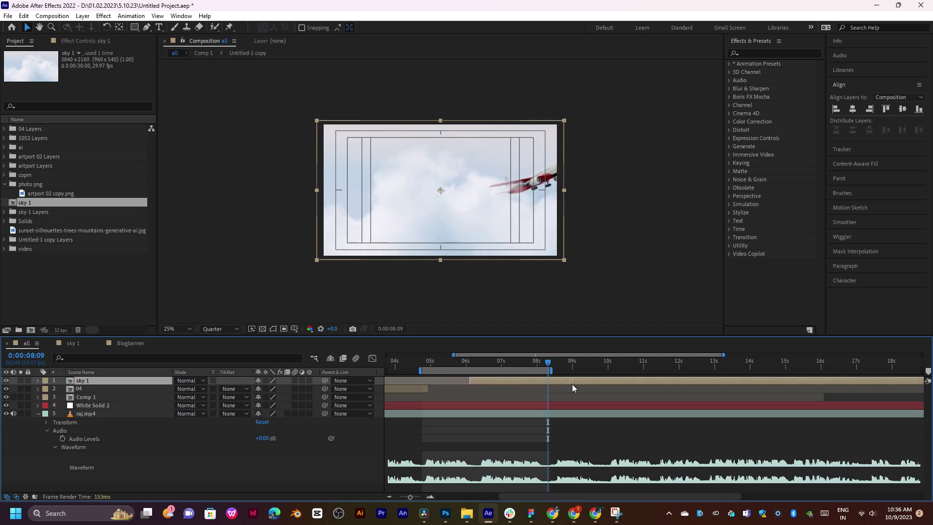
pyautogui.moveTo(471, 382); pyautogui.dragTo(425, 383)
pyautogui.click(425, 365)
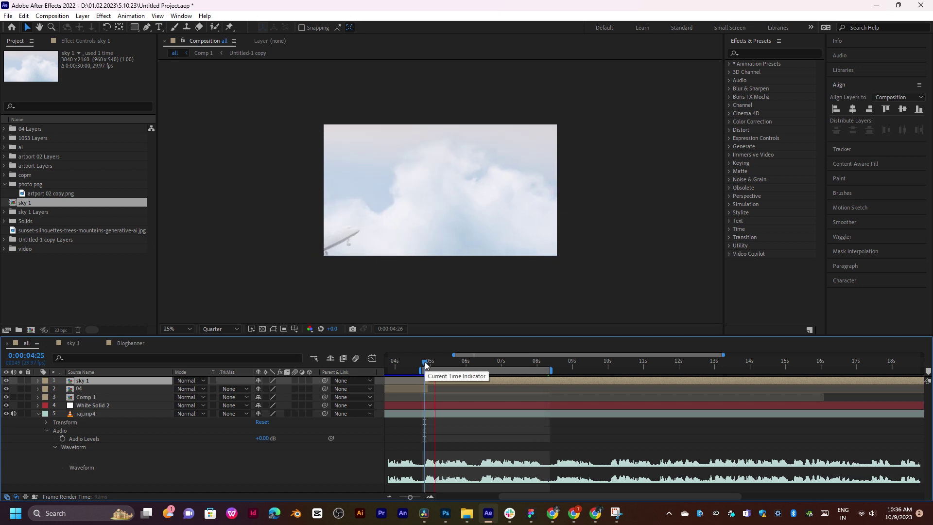
pyautogui.moveTo(425, 366); pyautogui.dragTo(440, 366)
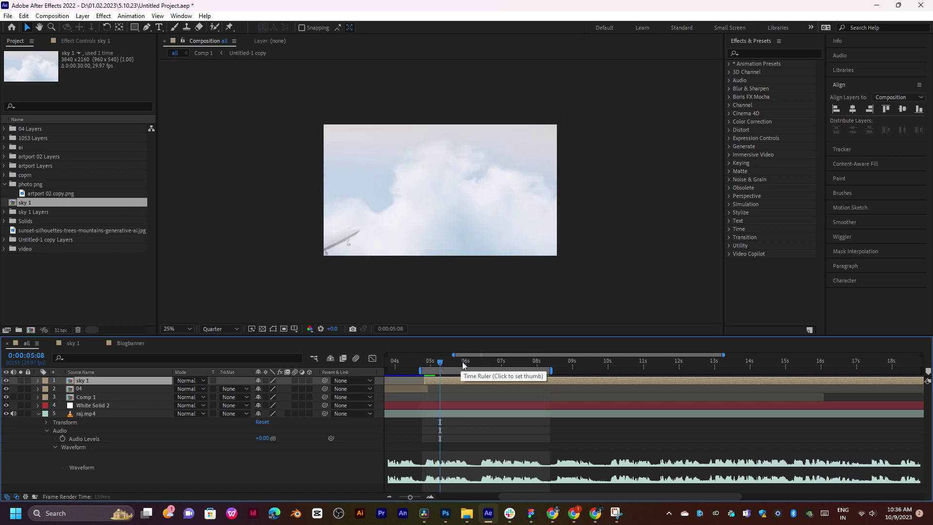
pyautogui.click(470, 366)
pyautogui.press("'")
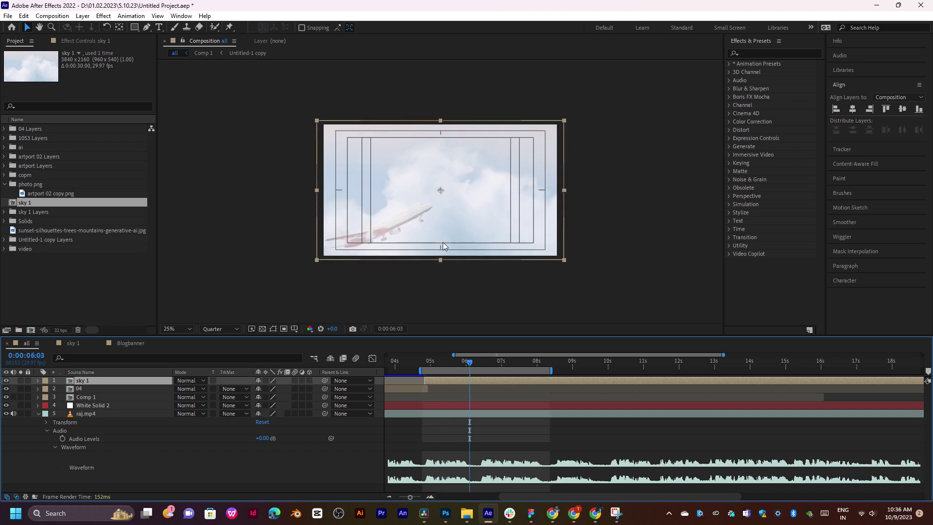
# Enlarge the comp preview to 50% and preview the plane from 5:16 to 8:09
pyautogui.press('.')
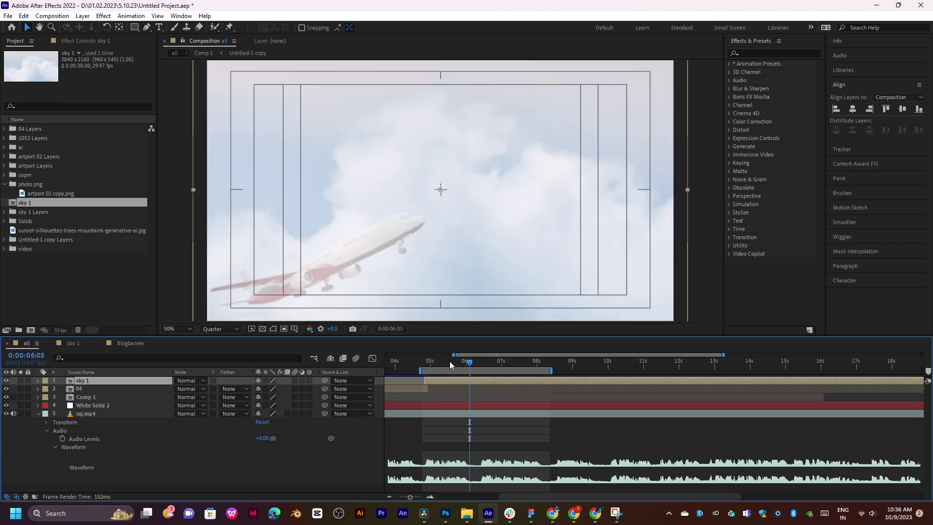
pyautogui.click(450, 365)
pyautogui.moveTo(460, 368); pyautogui.dragTo(496, 368)
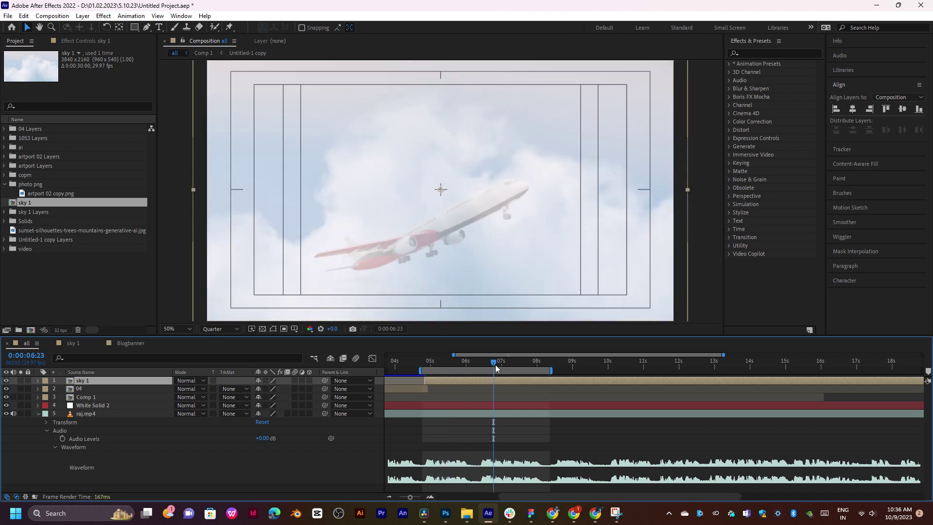
pyautogui.press('space')
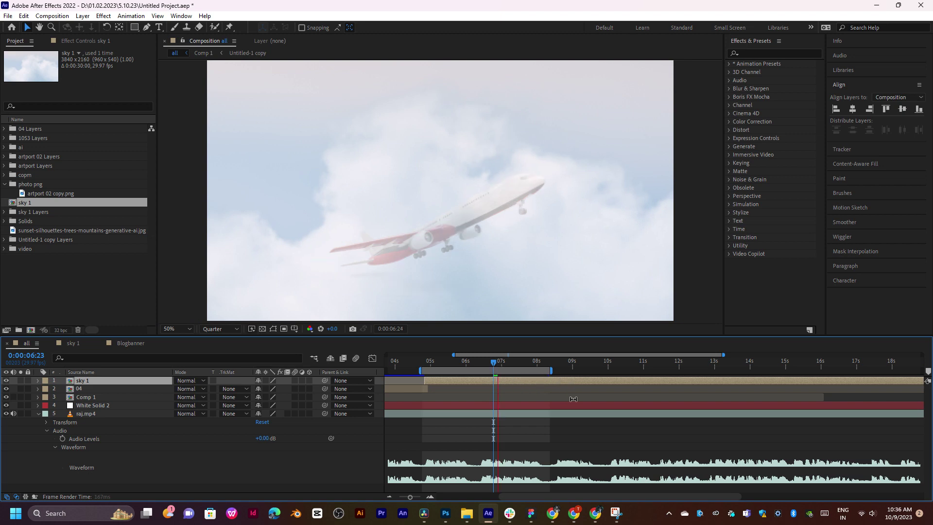
pyautogui.moveTo(478, 370)
pyautogui.mouseDown()
pyautogui.moveTo(602, 370)
pyautogui.moveTo(568, 369)
pyautogui.mouseUp()
pyautogui.click(477, 364)
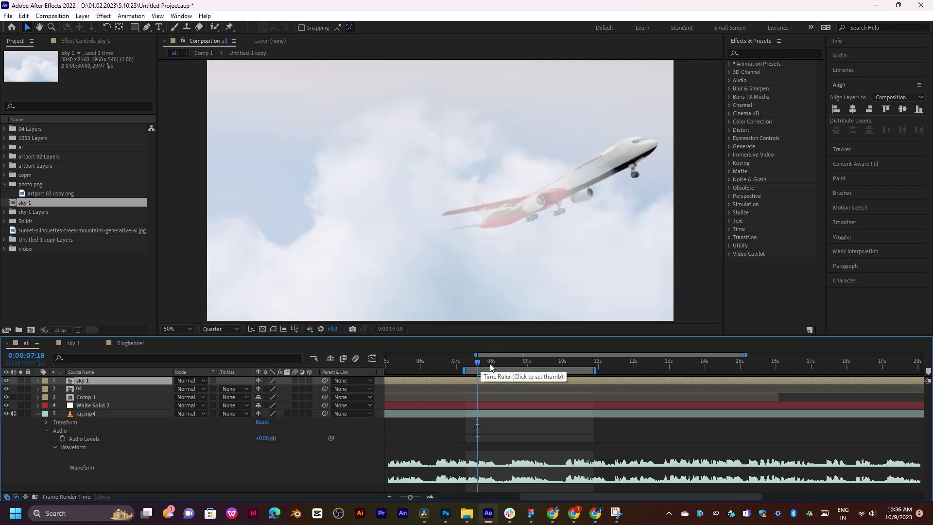
pyautogui.moveTo(489, 365); pyautogui.dragTo(502, 365)
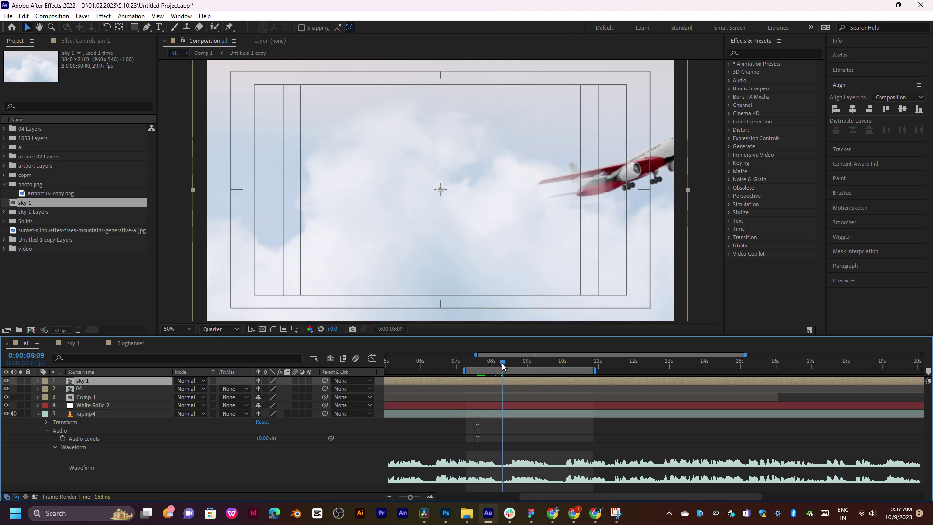
# Delete the duplicate sky 1 layer and move to just before 8 seconds
pyautogui.hotkey('ctrl', 'shift', 'd')
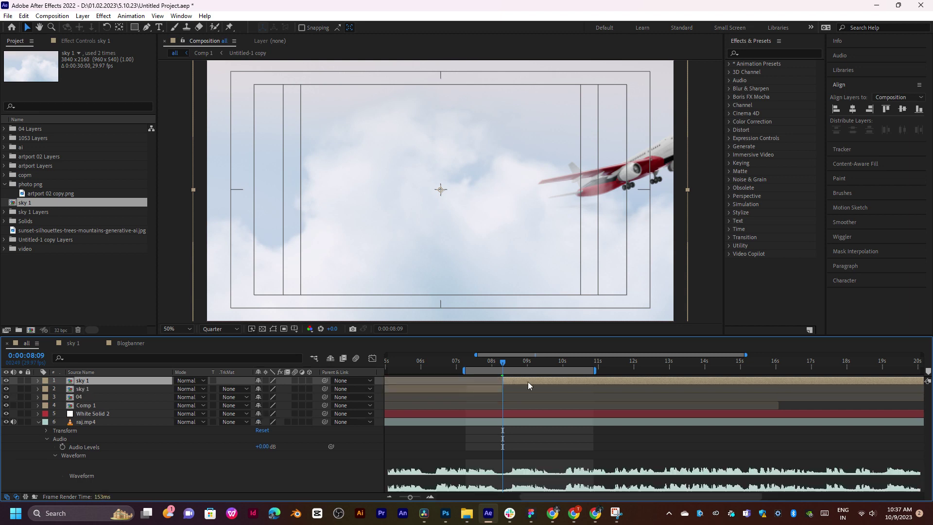
pyautogui.press('Delete')
pyautogui.moveTo(503, 366)
pyautogui.mouseDown()
pyautogui.moveTo(469, 372)
pyautogui.moveTo(486, 361)
pyautogui.mouseUp()
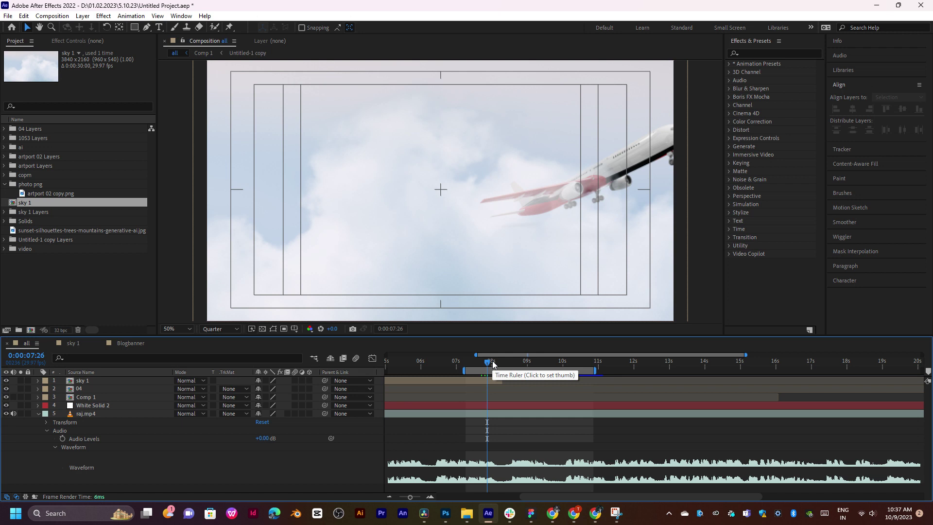
pyautogui.moveTo(492, 364); pyautogui.dragTo(483, 392)
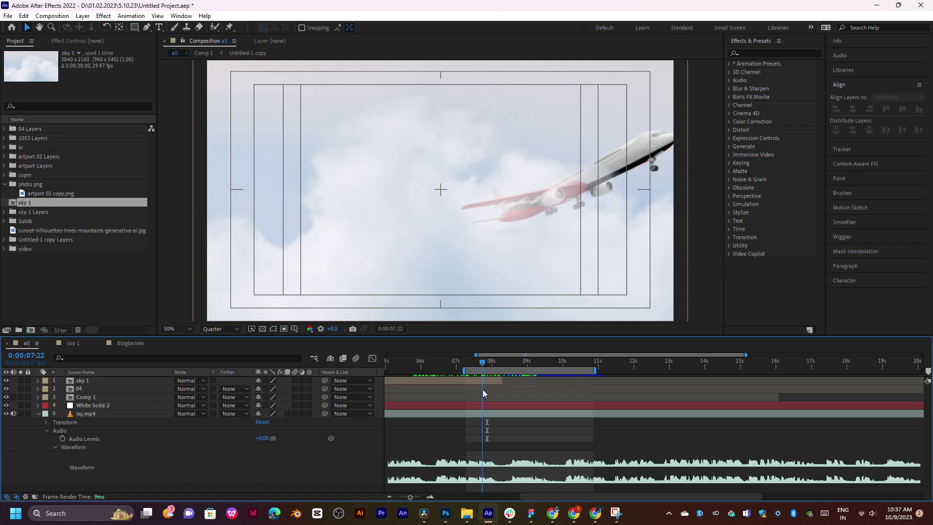
# Preview the plane's motion from 7:12 and 8:07, then switch to DaVinci Resolve
pyautogui.moveTo(483, 389); pyautogui.dragTo(485, 389)
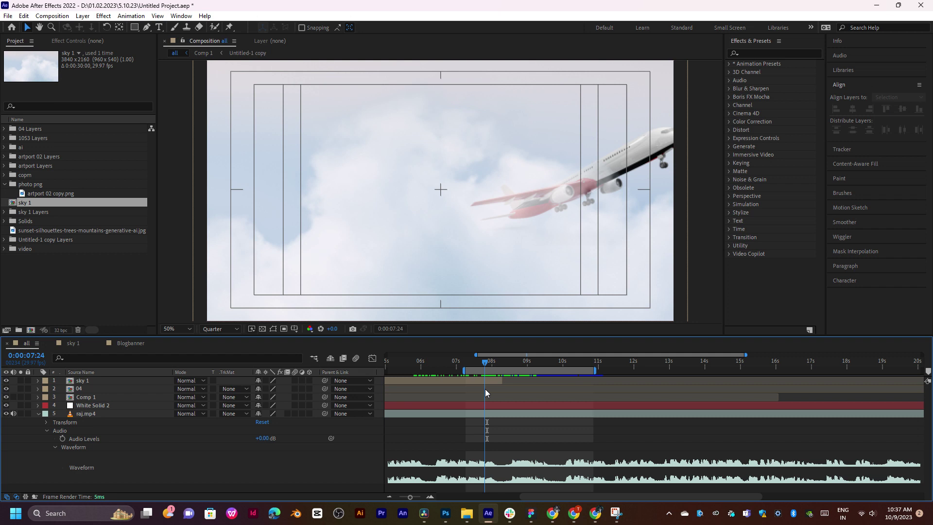
pyautogui.moveTo(485, 389); pyautogui.dragTo(471, 393)
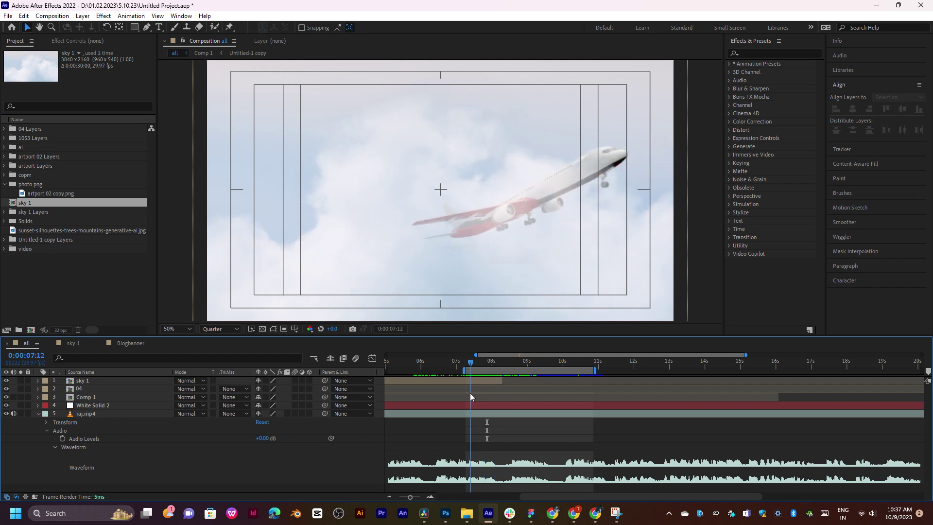
pyautogui.press('space')
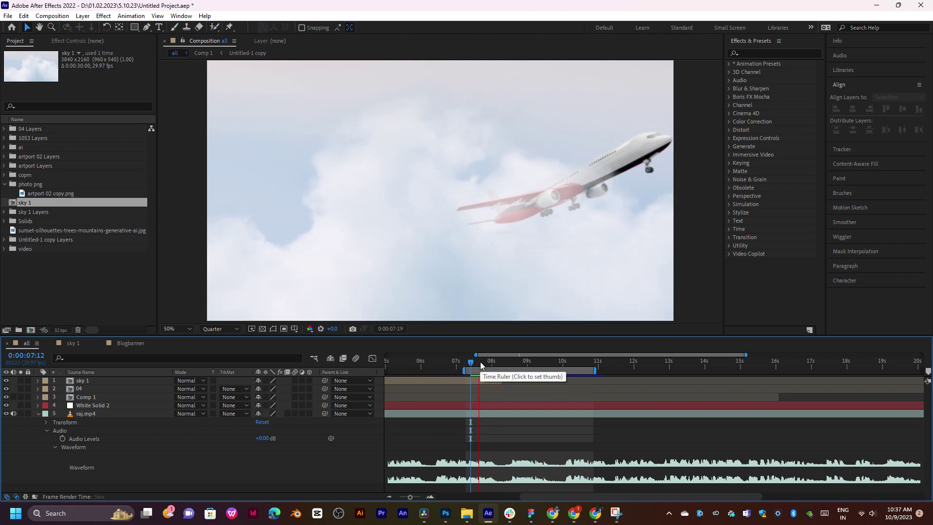
pyautogui.moveTo(494, 363); pyautogui.dragTo(499, 361)
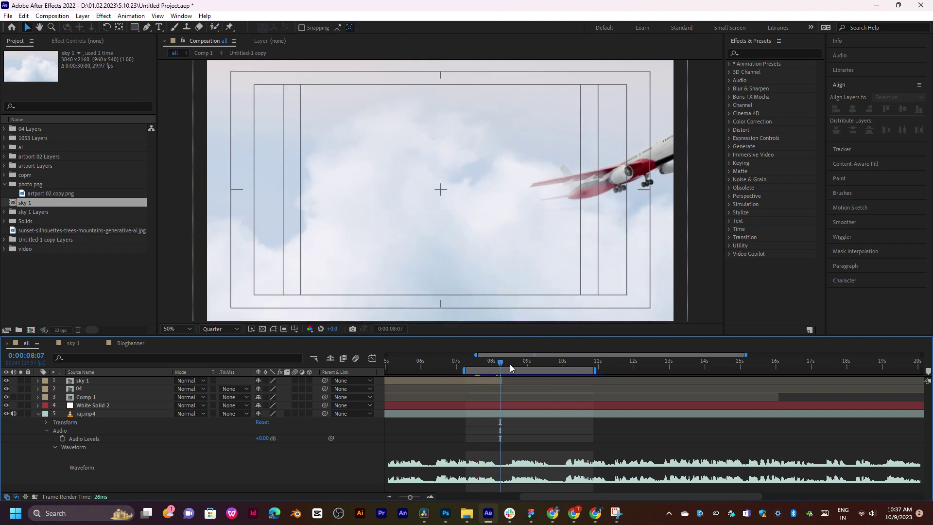
pyautogui.press('space')
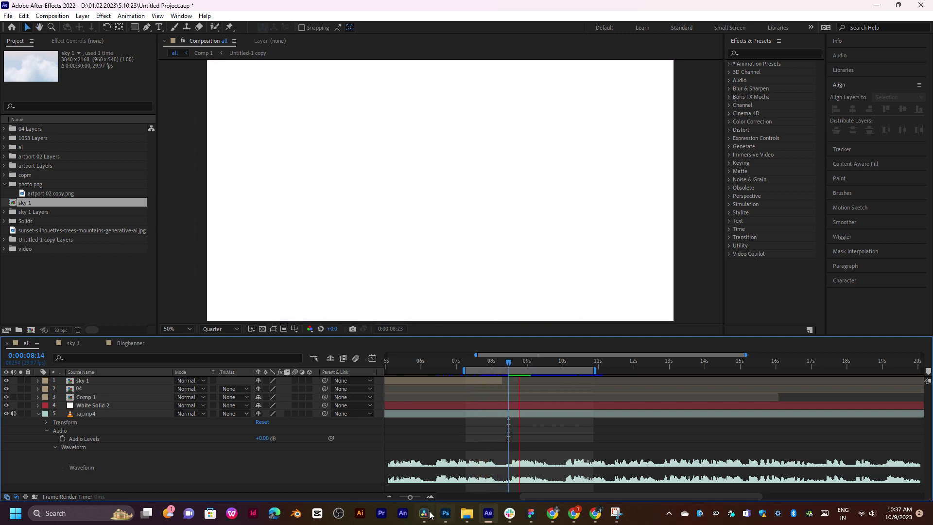
pyautogui.click(430, 514)
# On the Edit page, delete the Audio 2 music clip from the timeline
pyautogui.click(577, 350)
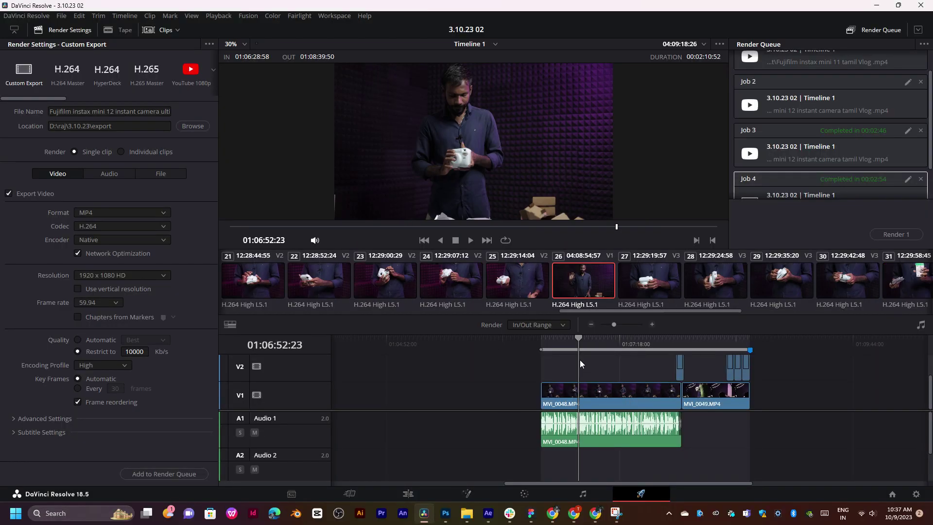
pyautogui.scroll(-3, 578, 361)
pyautogui.moveTo(335, 345); pyautogui.dragTo(350, 346)
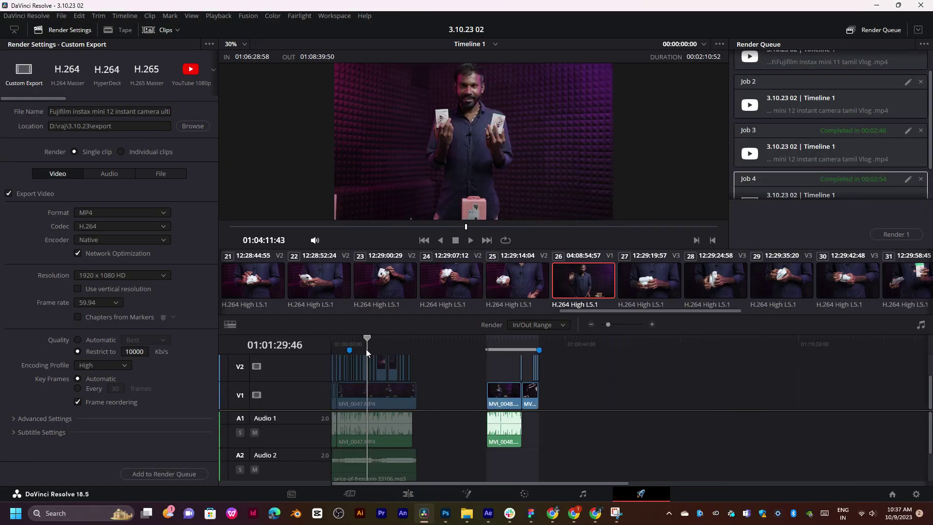
pyautogui.click(366, 490)
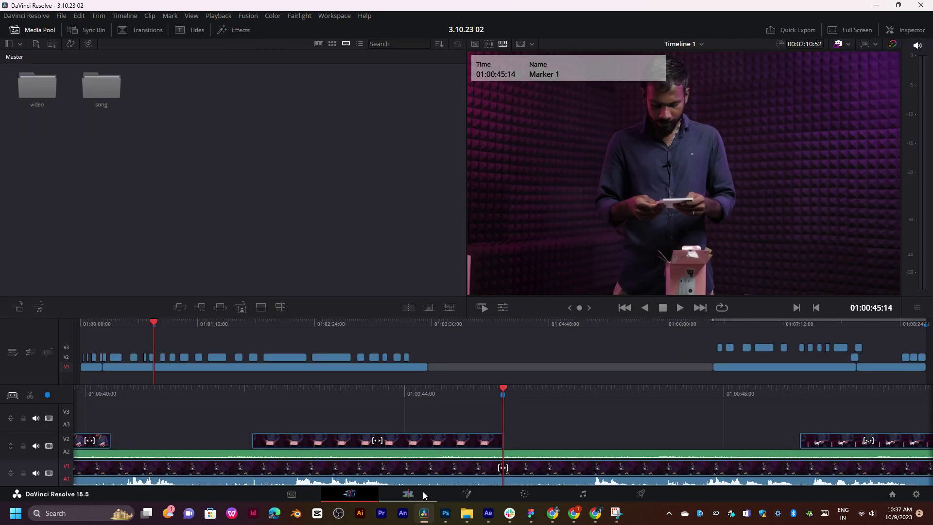
pyautogui.click(423, 495)
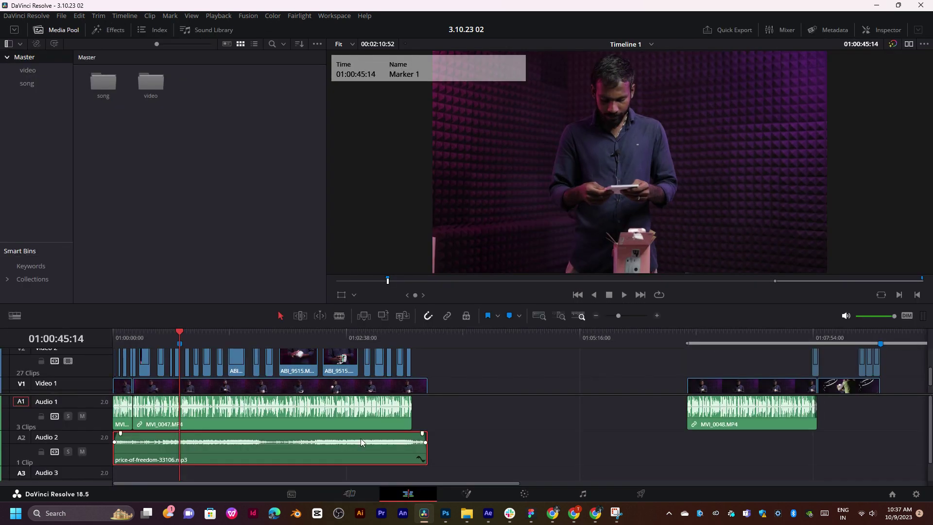
pyautogui.press('Delete')
pyautogui.moveTo(371, 339)
pyautogui.mouseDown()
pyautogui.moveTo(428, 339)
pyautogui.moveTo(153, 360)
pyautogui.mouseUp()
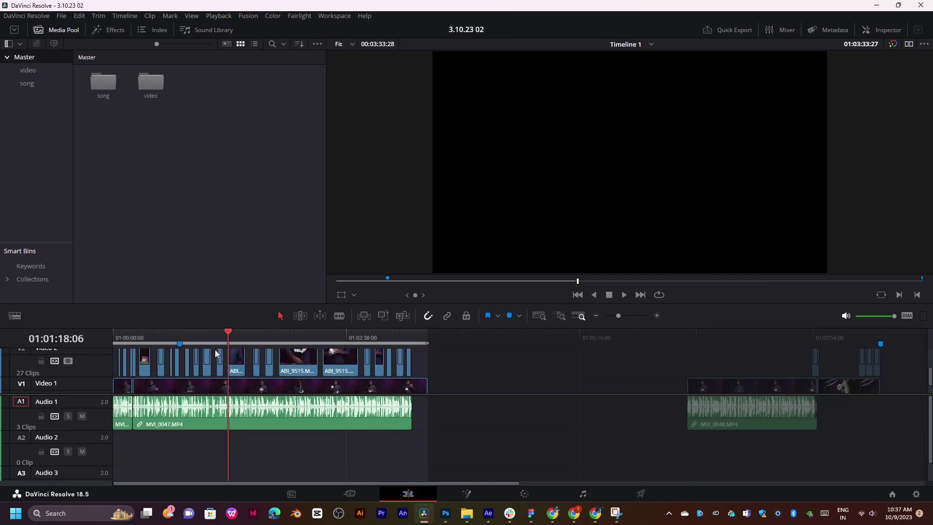
# On the Deliver page, replace 'ultimate guide' in the file name with the unboxing vlog title
pyautogui.click(624, 497)
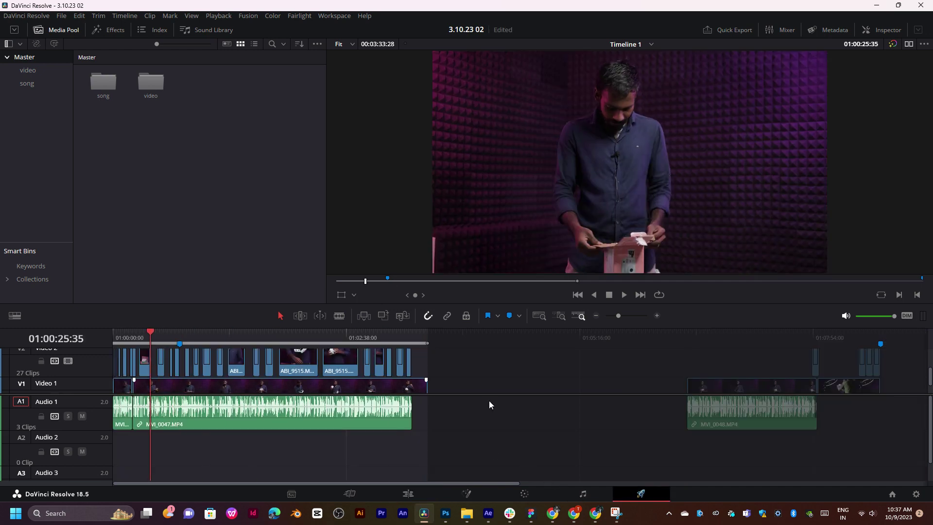
pyautogui.click(157, 112)
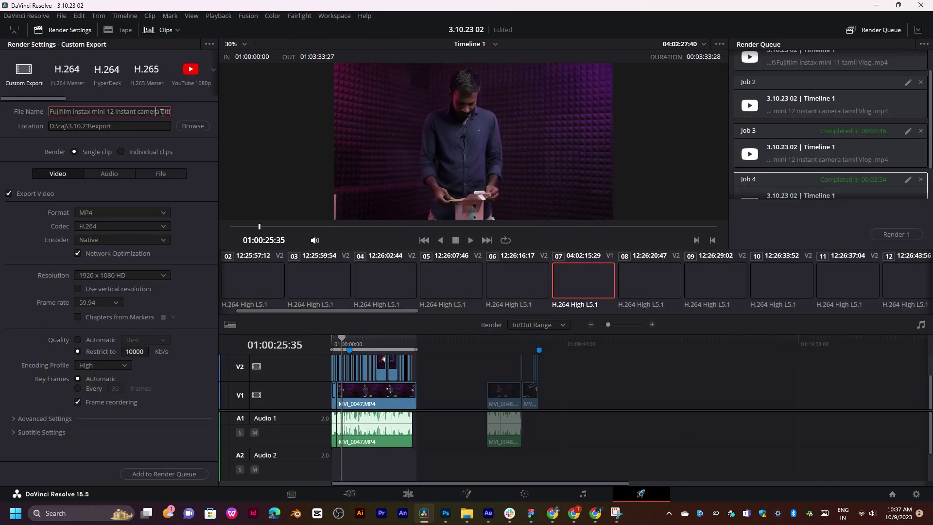
pyautogui.moveTo(162, 113); pyautogui.dragTo(142, 115)
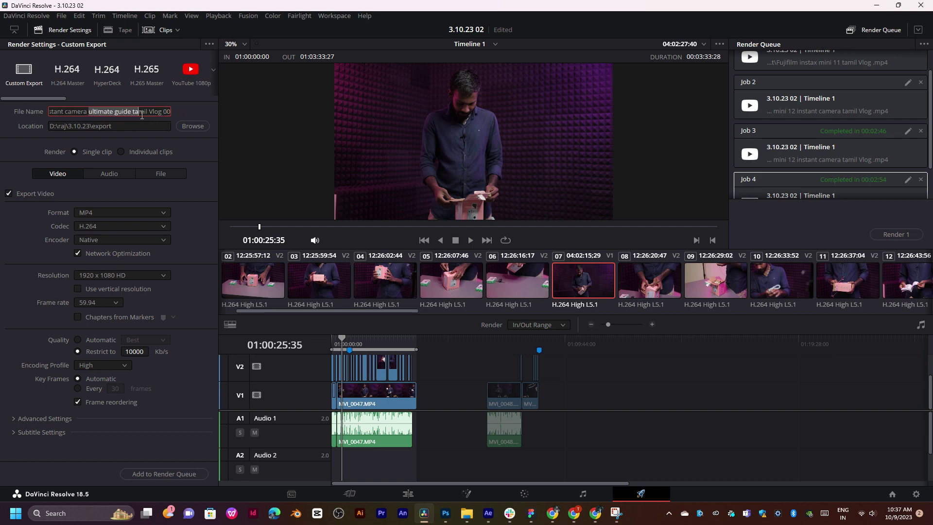
pyautogui.press('BackSpace')
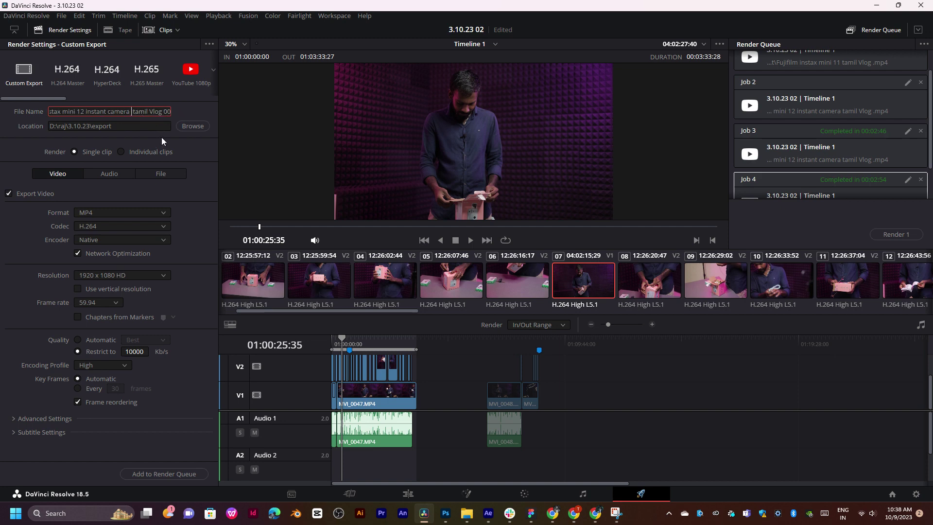
pyautogui.write('unboxing')
# Add the export to the render queue as Job 5 and start rendering
pyautogui.click(161, 474)
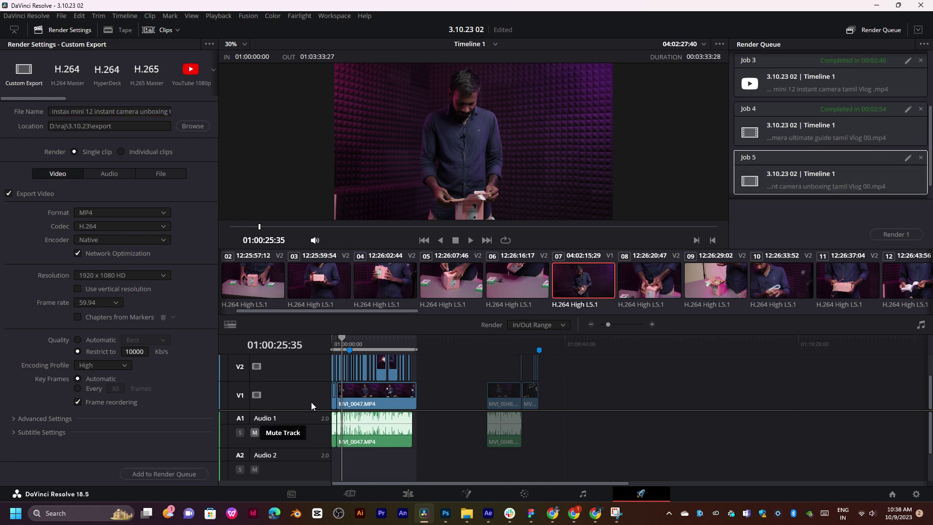
pyautogui.click(896, 235)
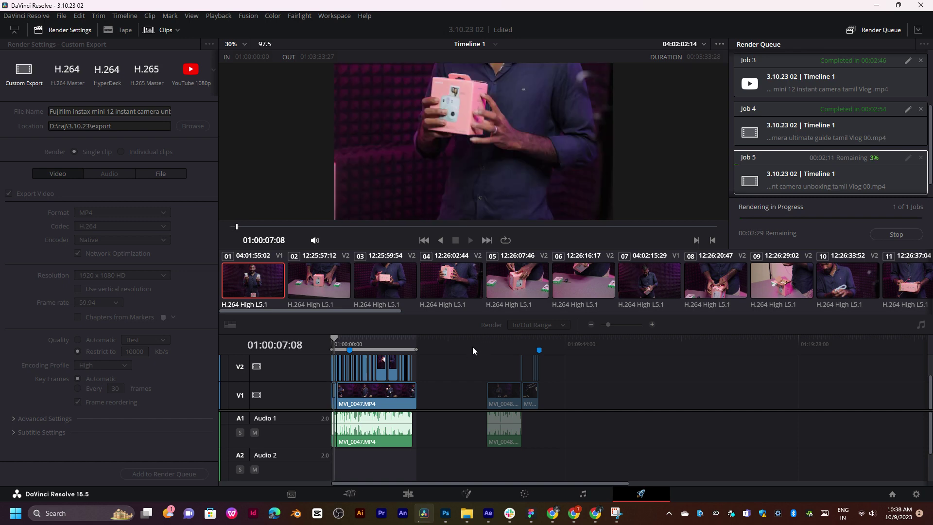
pyautogui.scroll(1, 391, 404)
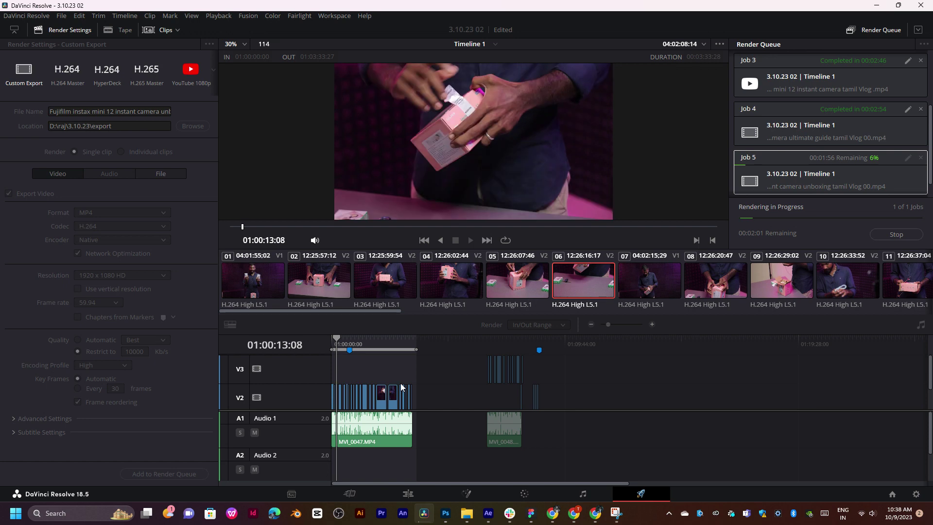
pyautogui.click(487, 513)
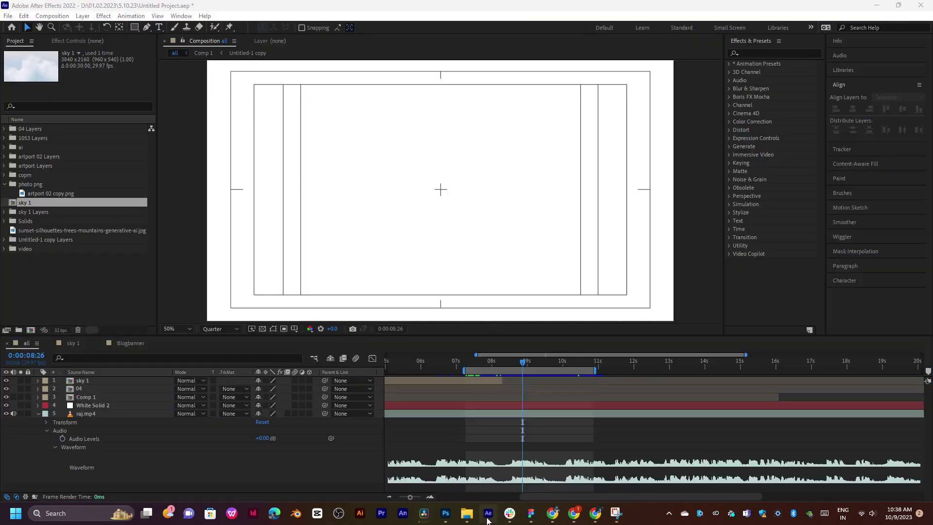
pyautogui.moveTo(522, 363); pyautogui.dragTo(480, 366)
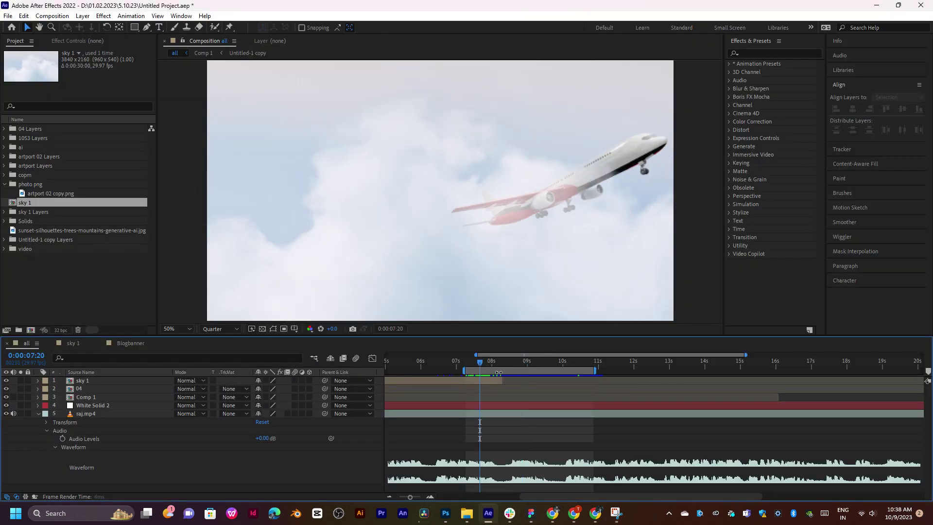
pyautogui.click(499, 363)
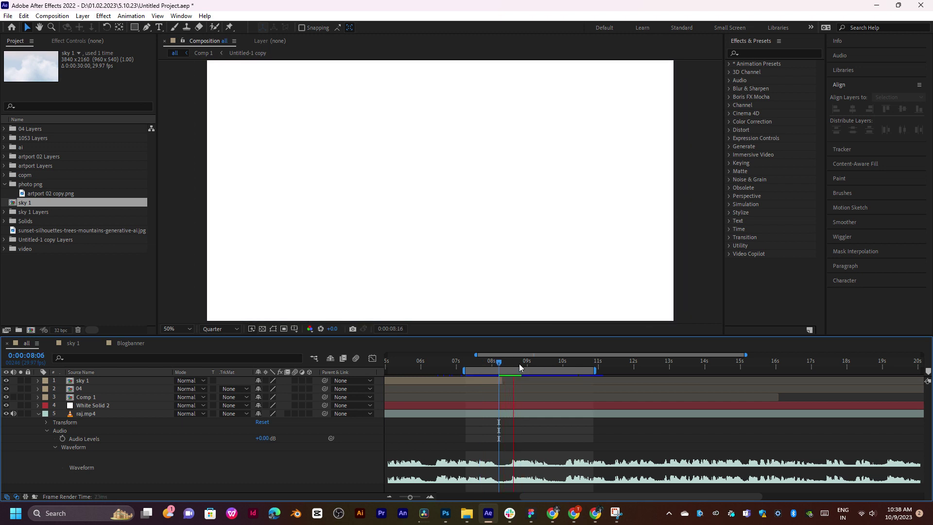
pyautogui.moveTo(519, 364); pyautogui.dragTo(547, 364)
pyautogui.press('space')
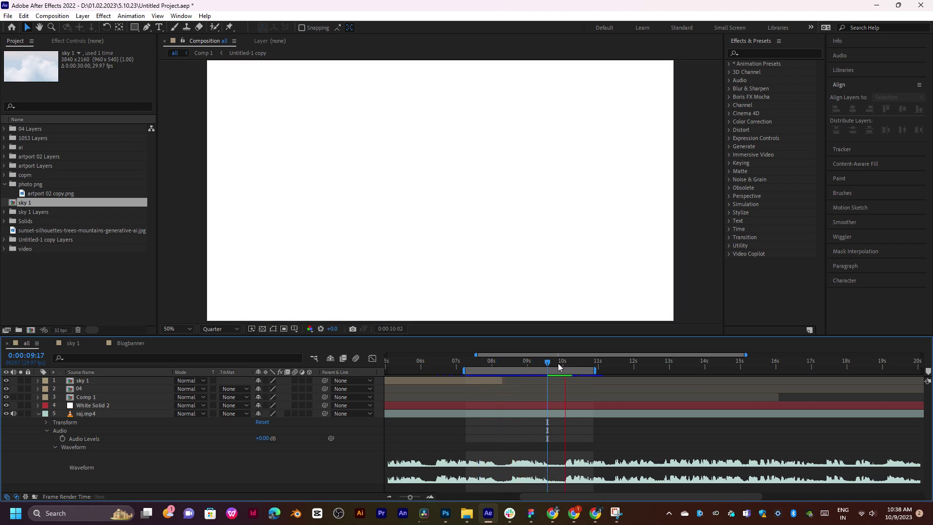
pyautogui.click(558, 367)
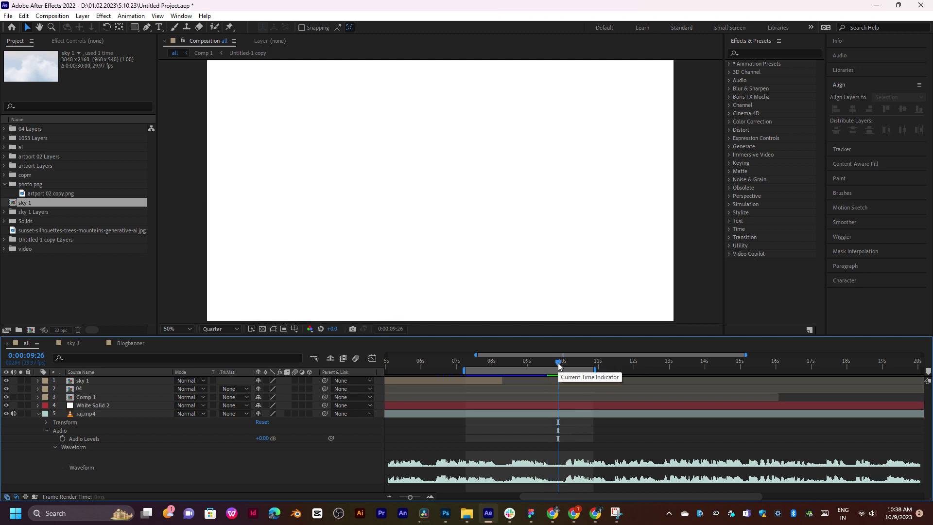
pyautogui.click(559, 366)
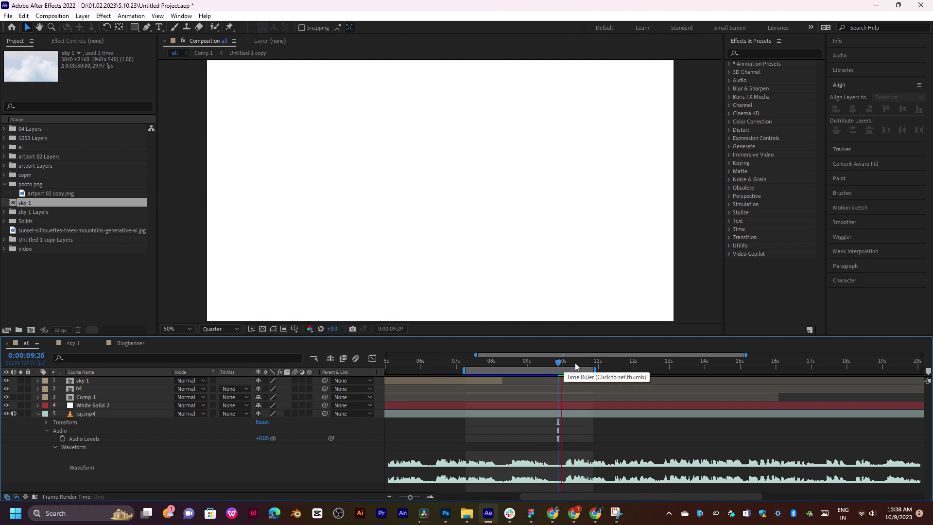
pyautogui.click(510, 367)
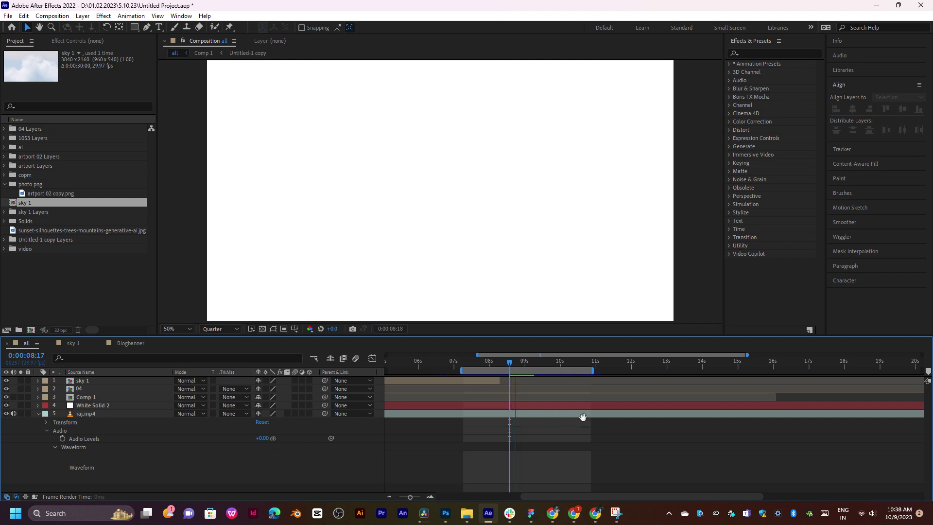
pyautogui.moveTo(582, 416); pyautogui.dragTo(557, 417)
pyautogui.press("'")
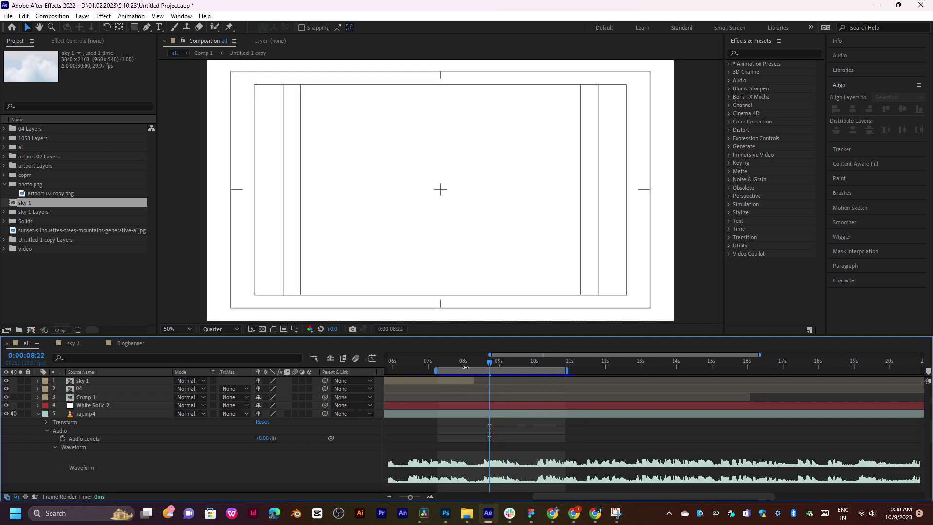
pyautogui.click(466, 365)
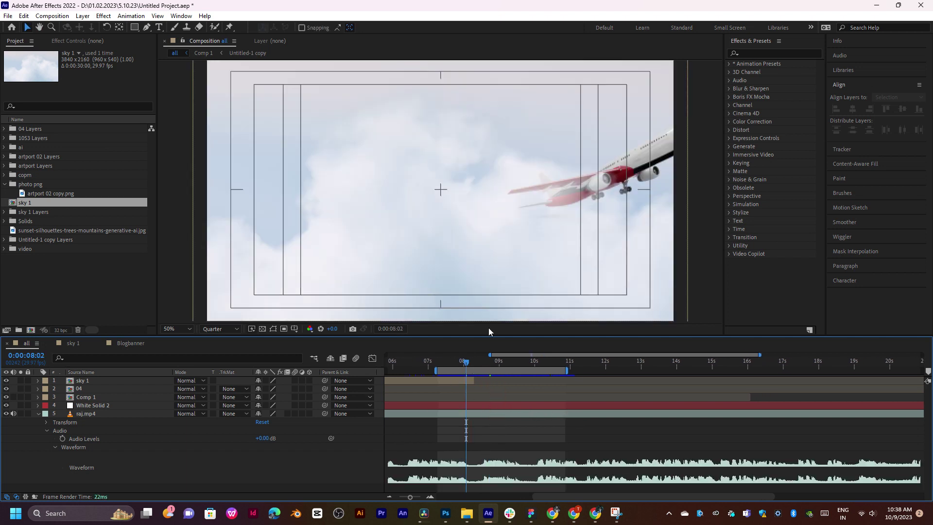